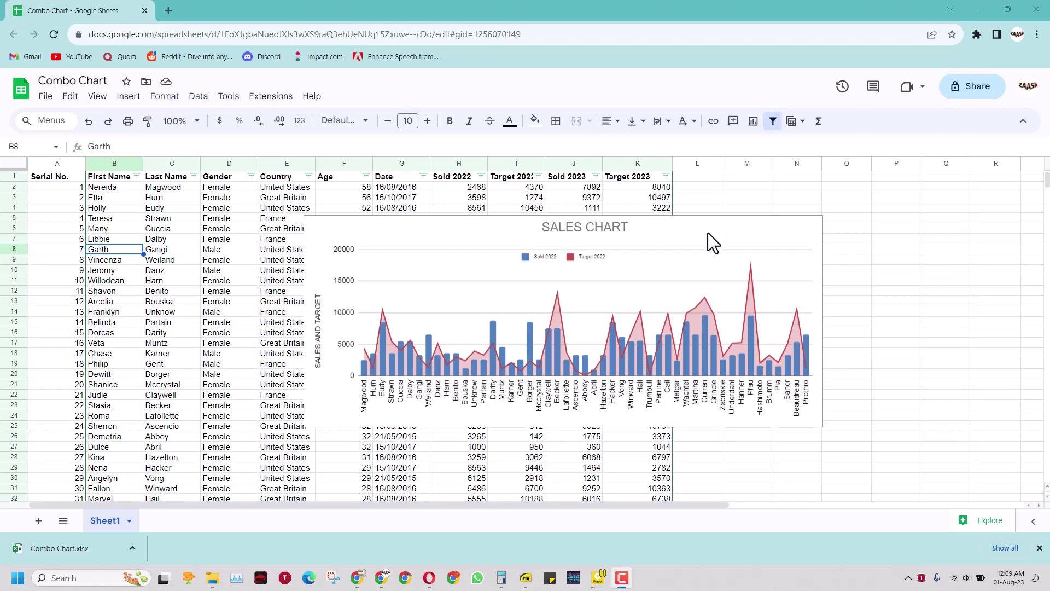
Move the SALES CHART slightly left and down over the employee table
drag(696, 240, 664, 262)
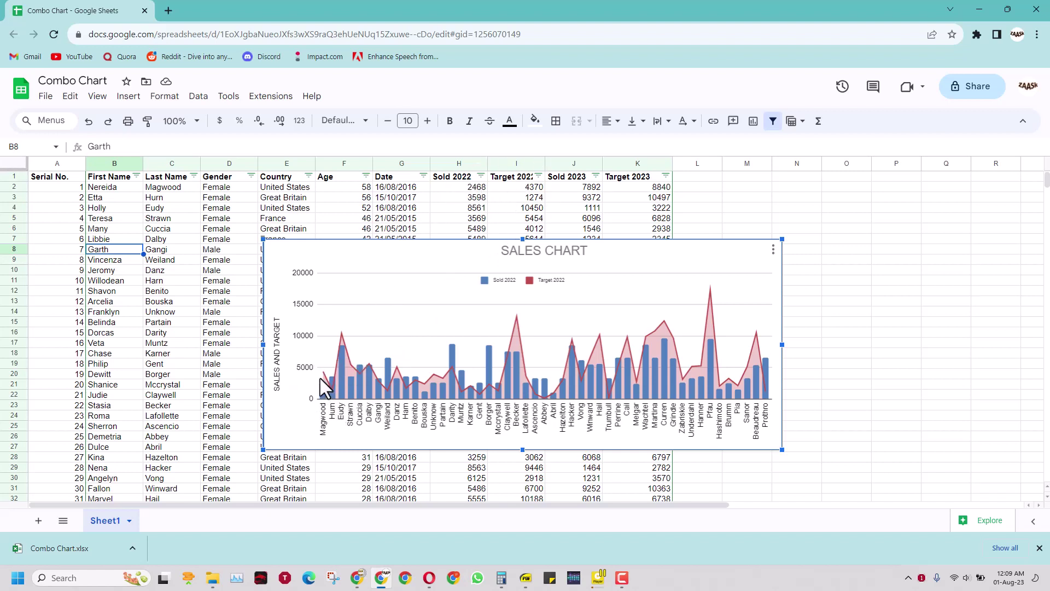
mouse_move(323, 373)
Replace the old chart with a new chart whose data range is A1:K50
key(Delete)
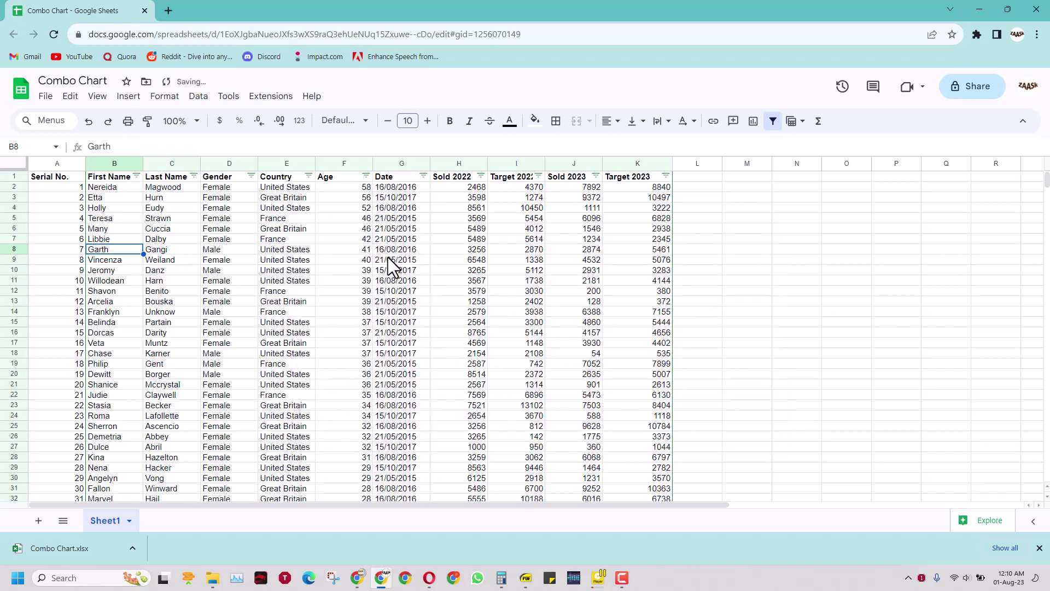
click(754, 122)
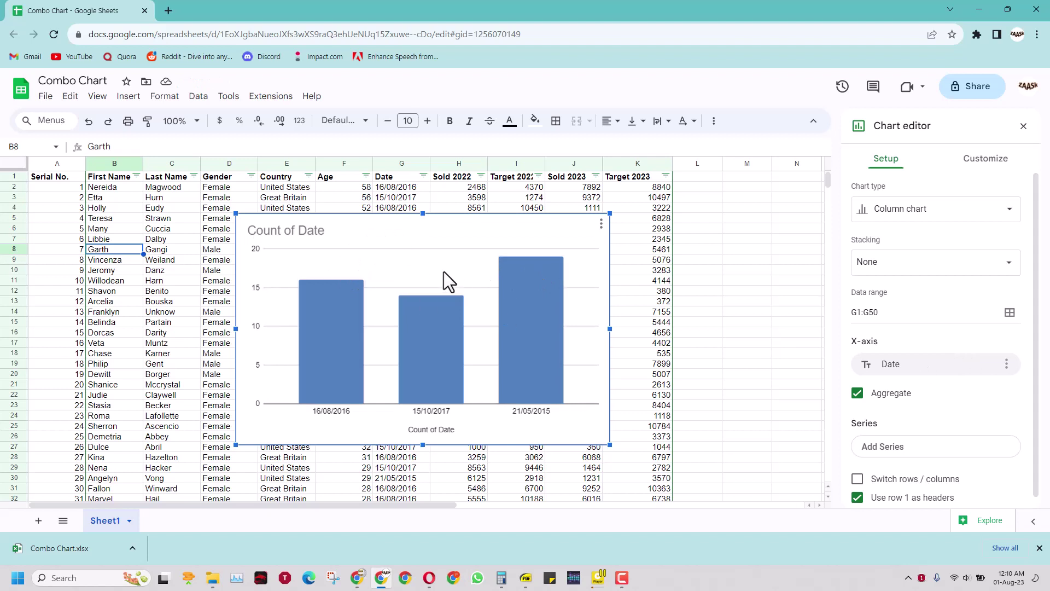
click(1010, 316)
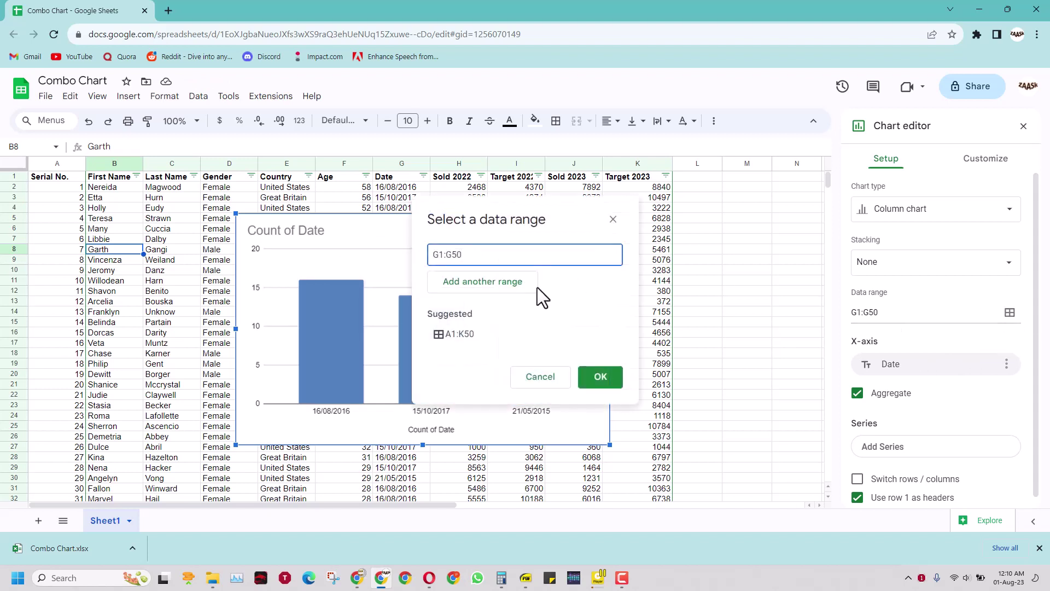
drag(474, 260, 401, 261)
key(BackSpace)
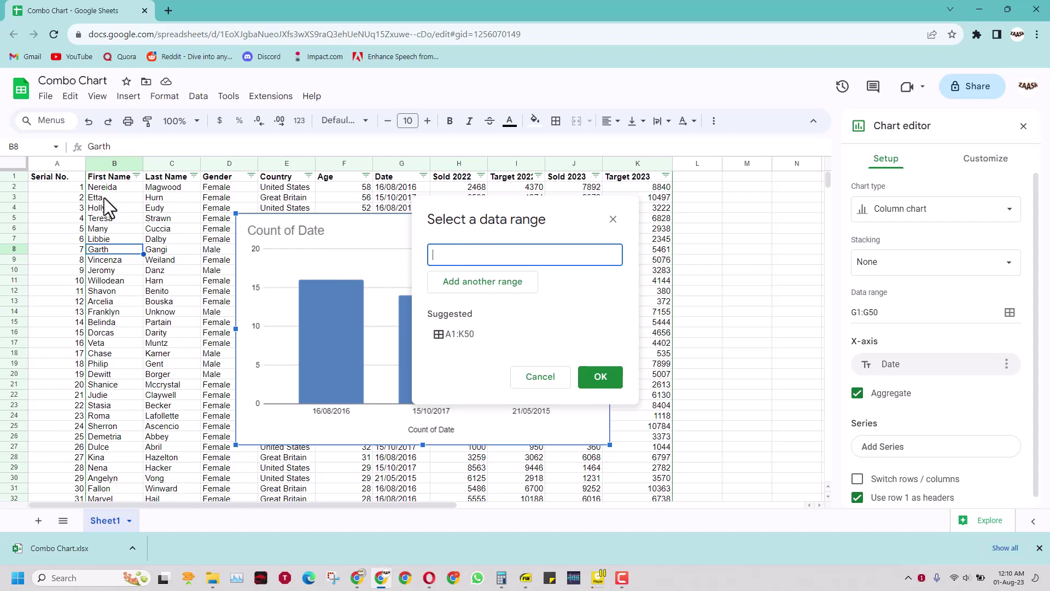
drag(57, 177, 651, 406)
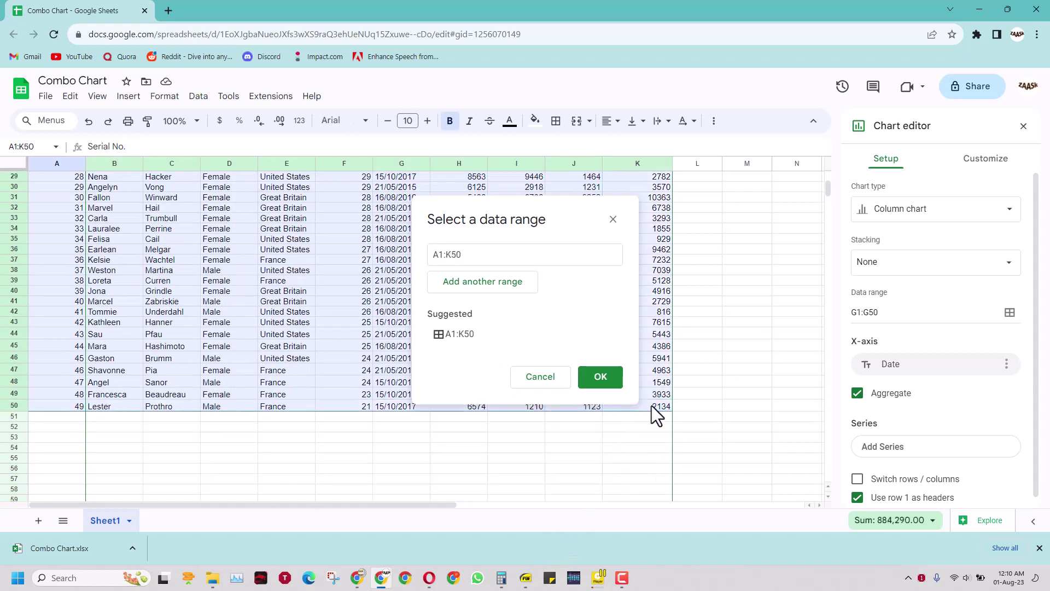
click(606, 382)
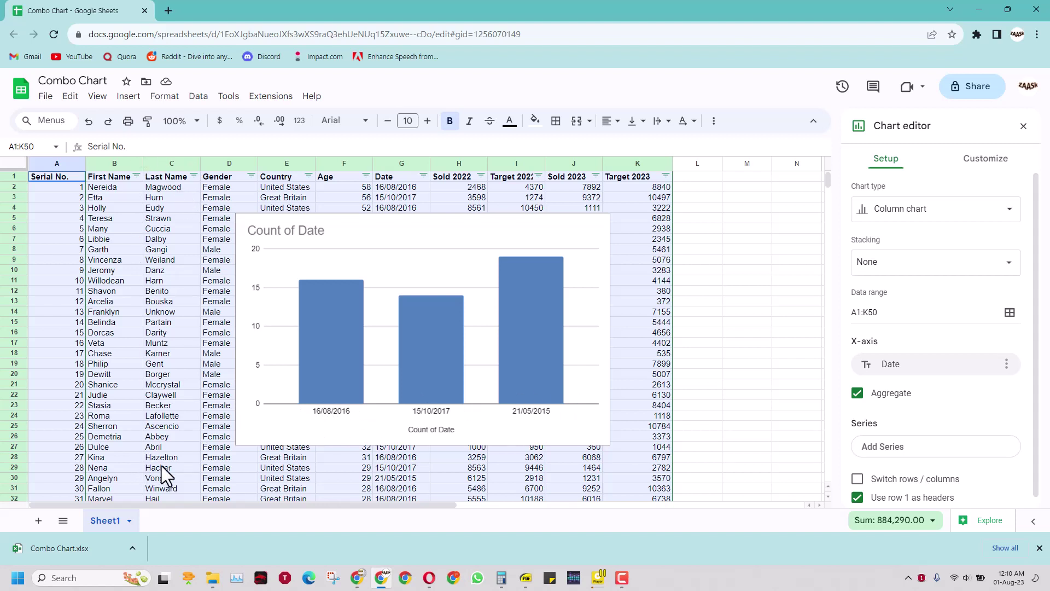
Swap the Date X-axis for the First Name column, range B1:B50
click(1007, 363)
click(994, 389)
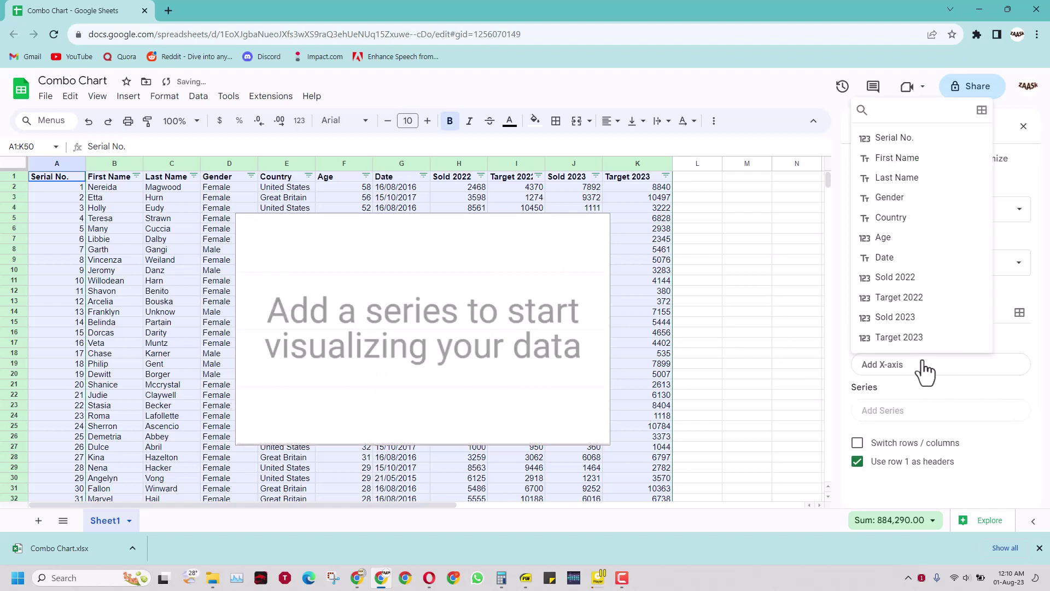
click(914, 373)
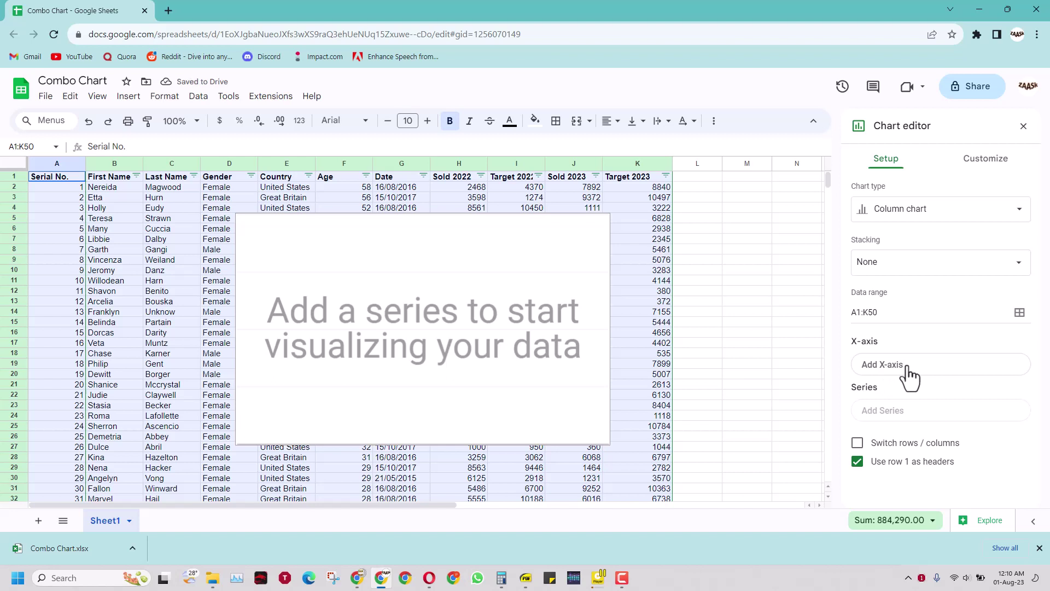
click(910, 376)
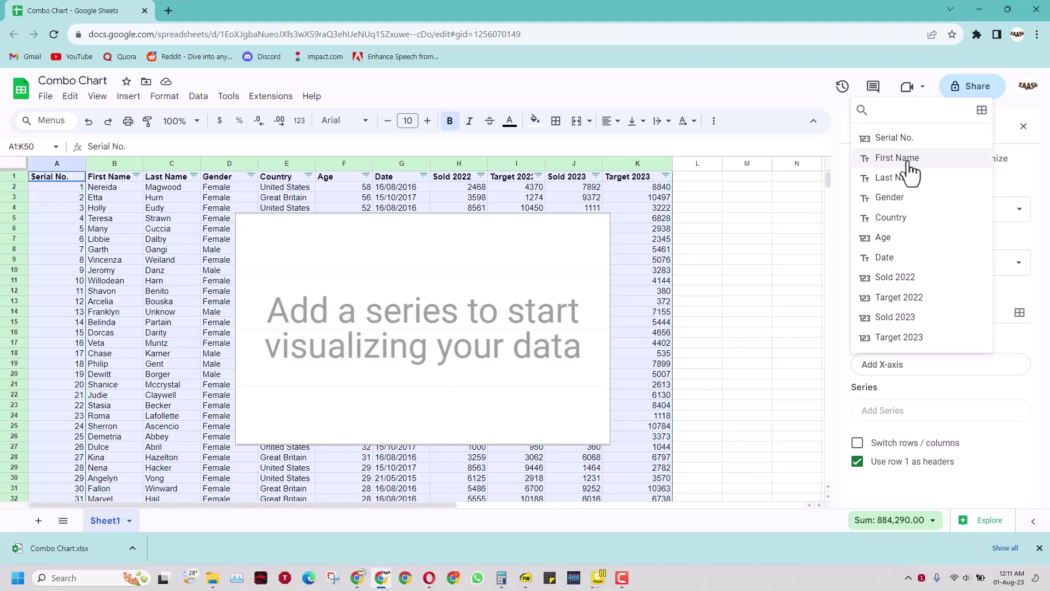
click(981, 111)
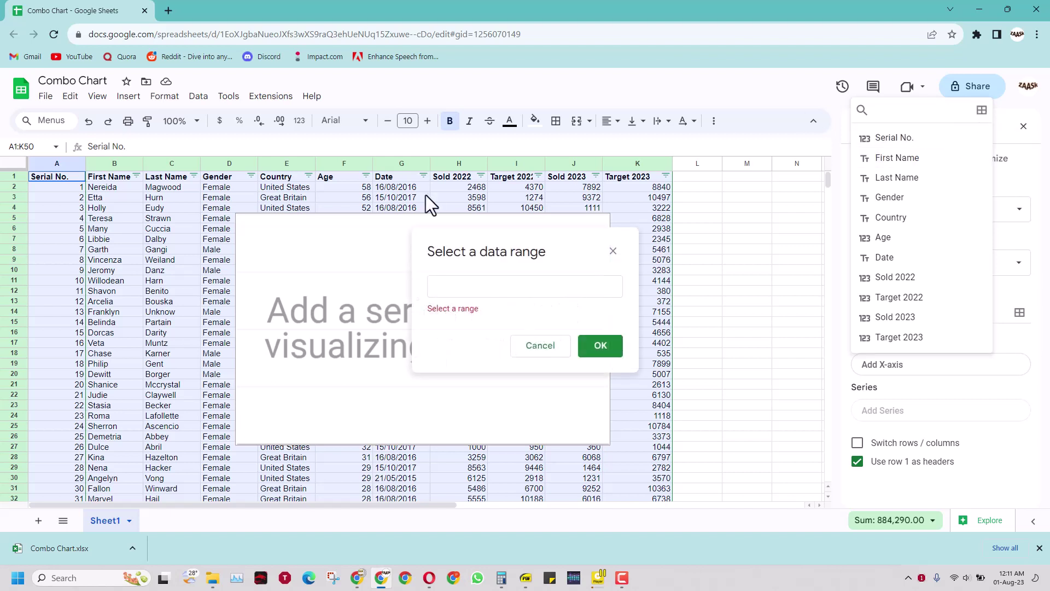
click(451, 289)
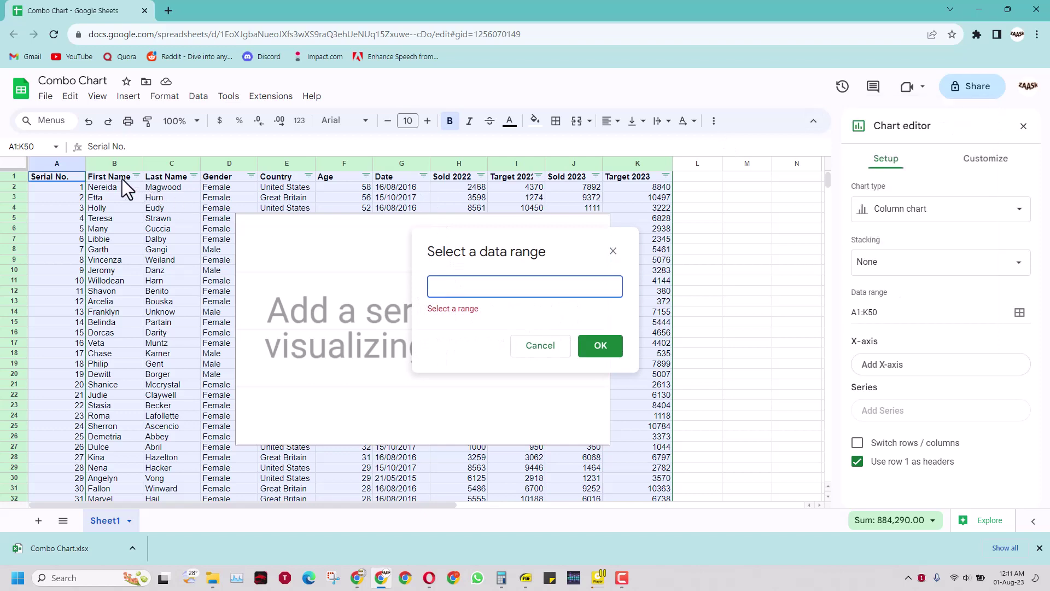
drag(110, 176, 106, 321)
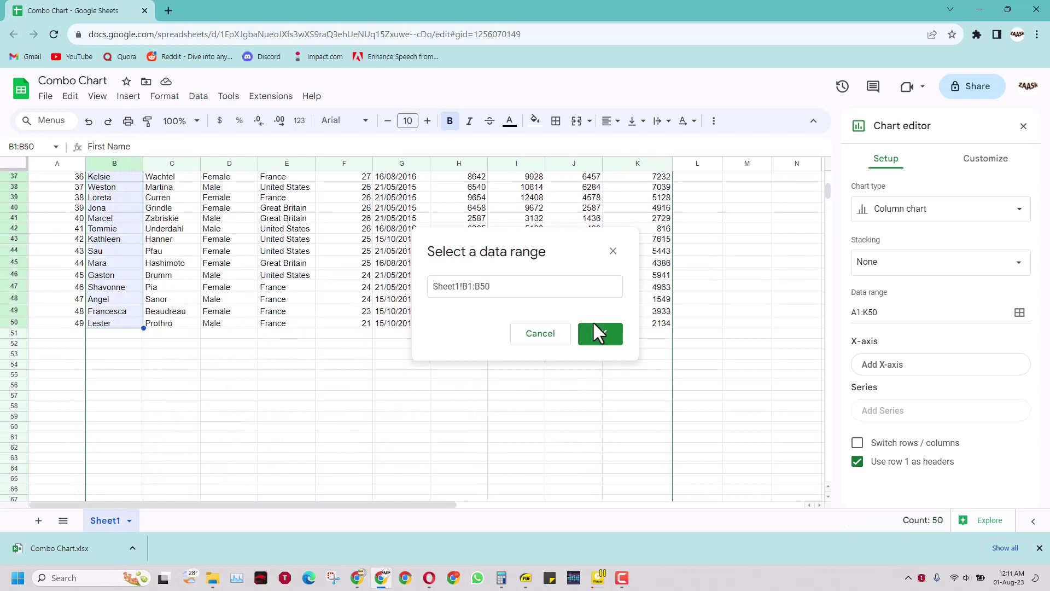
click(595, 334)
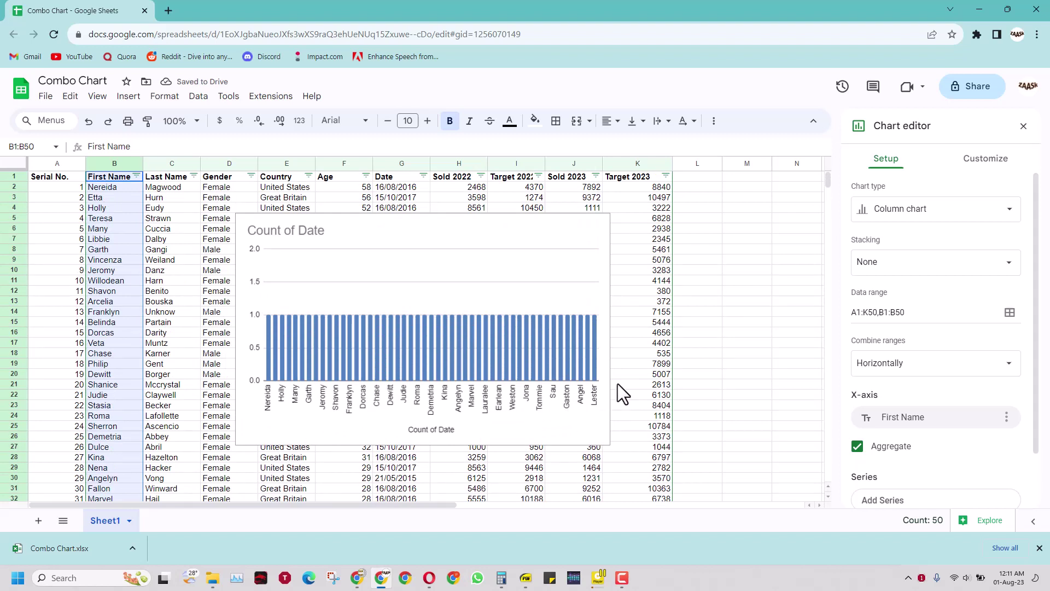
Add Sold 2022 as a chart series from the sheet range H1:H50
scroll(930, 426, down, 1)
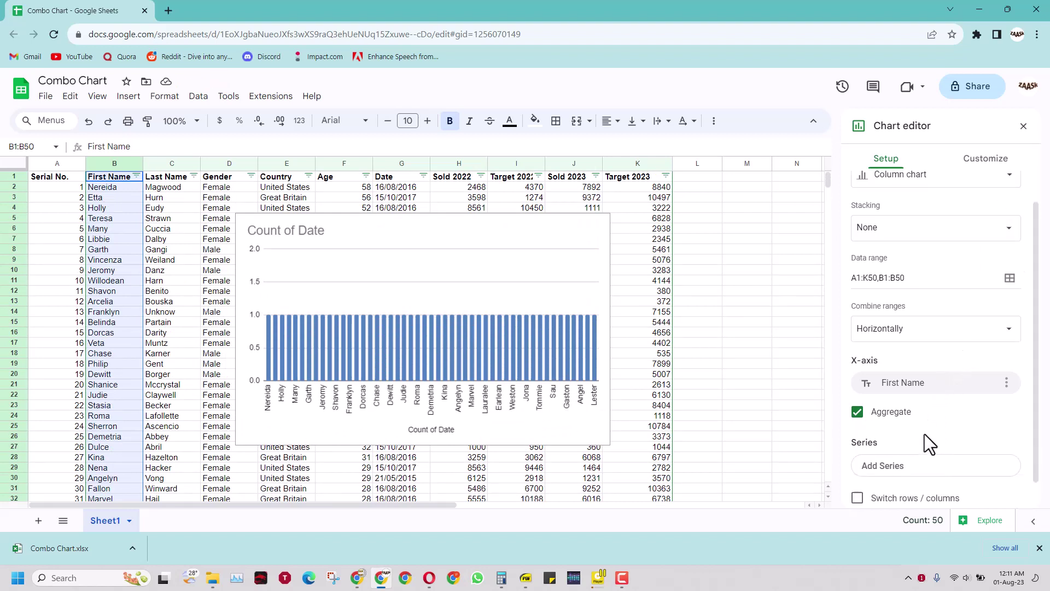
scroll(929, 444, down, 1)
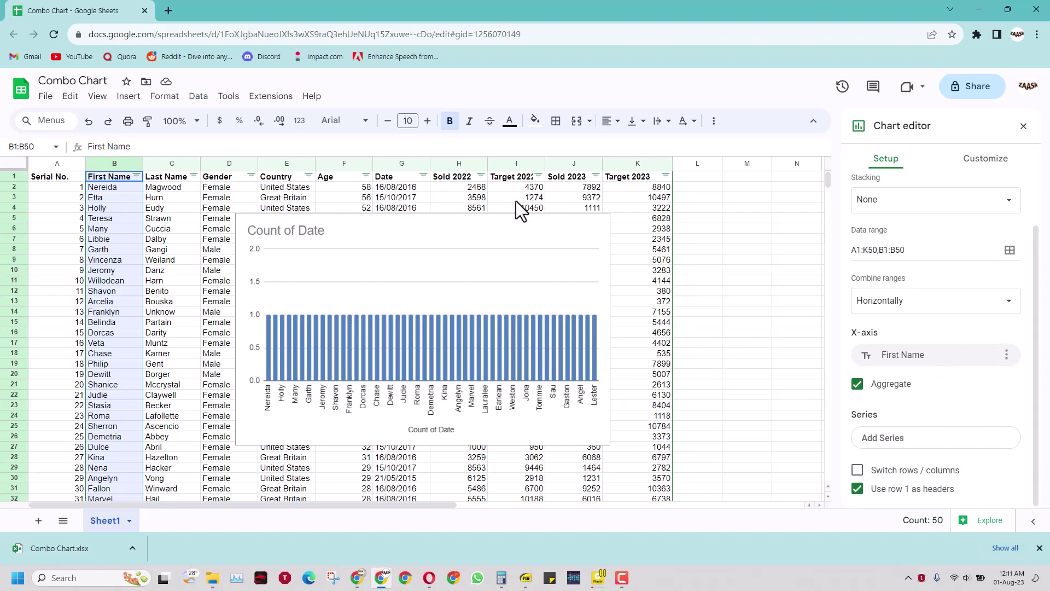
click(917, 444)
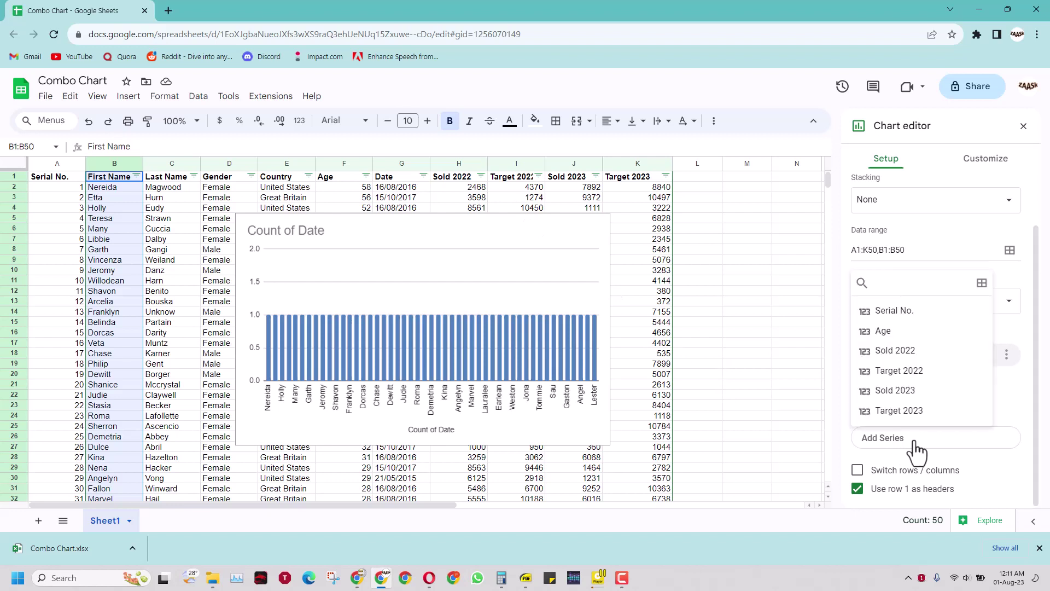
click(896, 350)
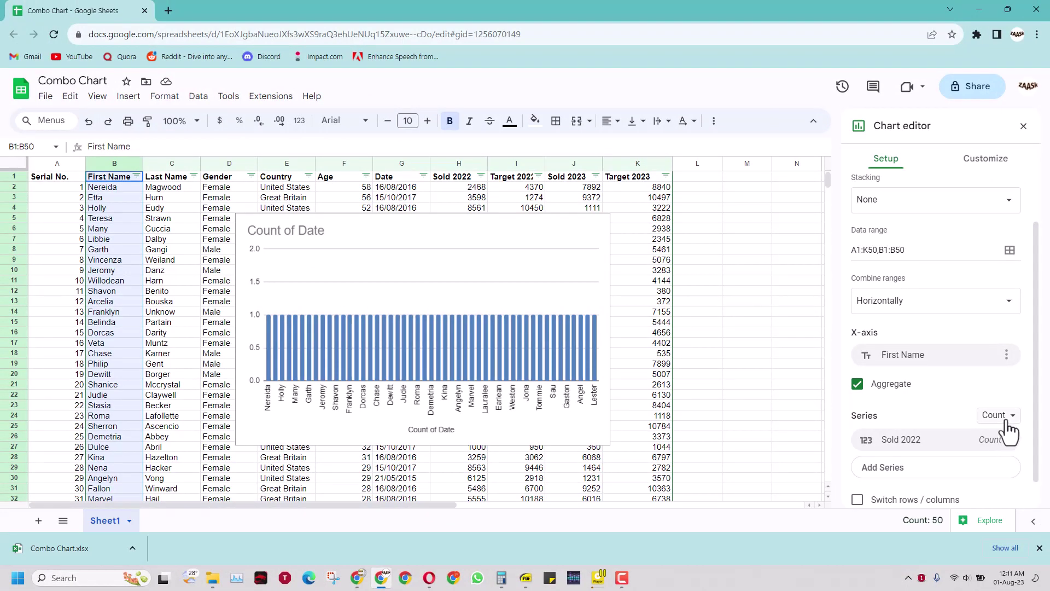
click(1005, 417)
click(954, 422)
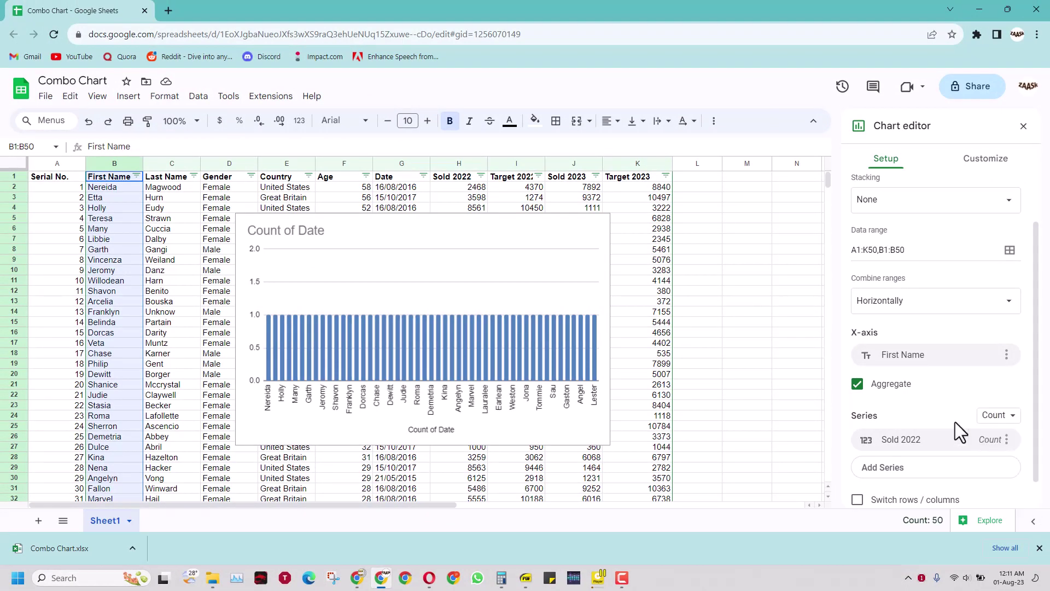
click(1007, 440)
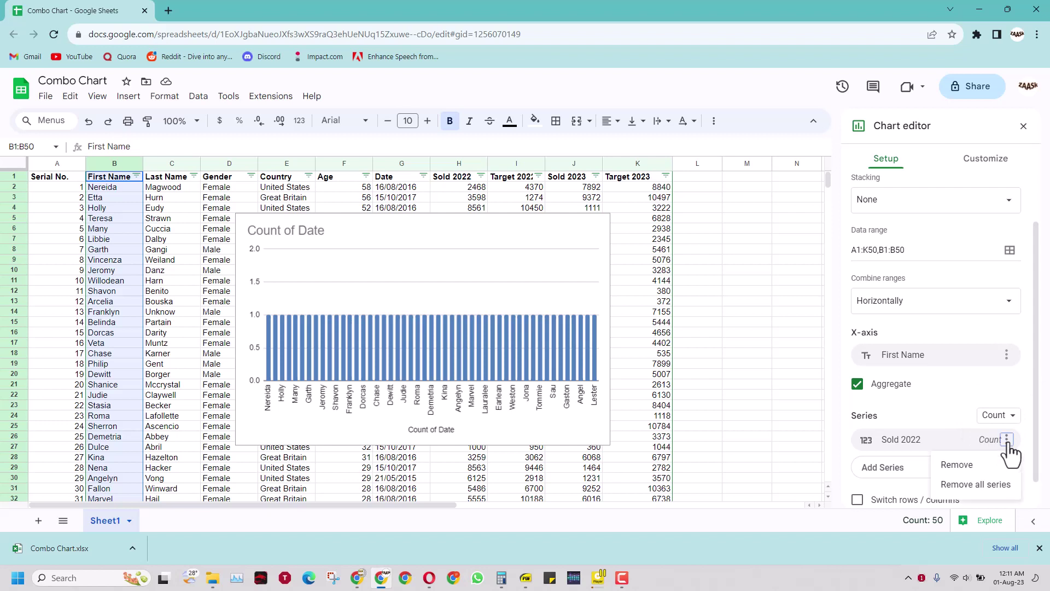
click(966, 465)
click(889, 439)
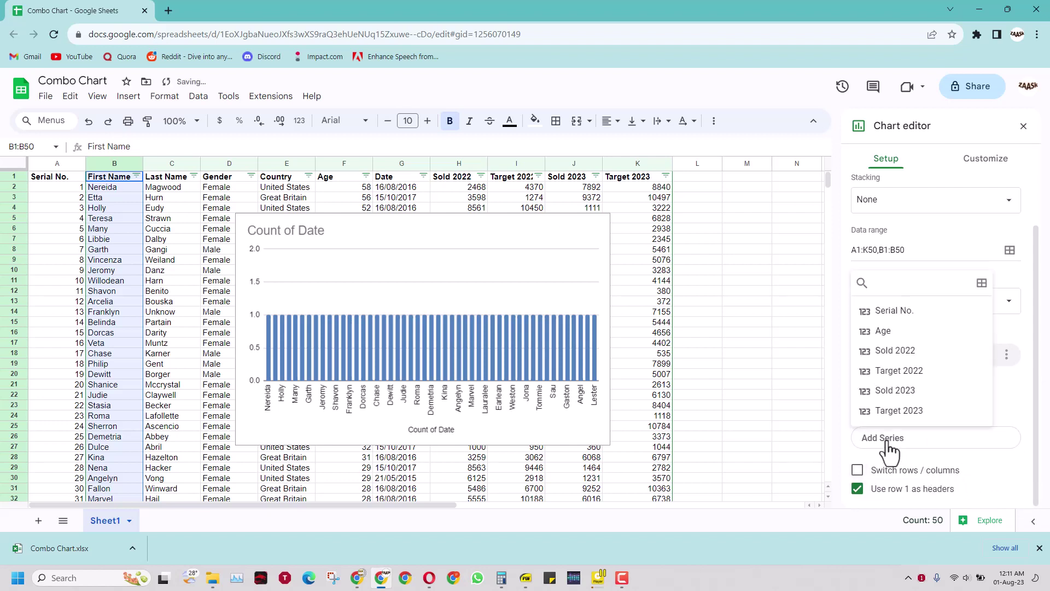
click(979, 284)
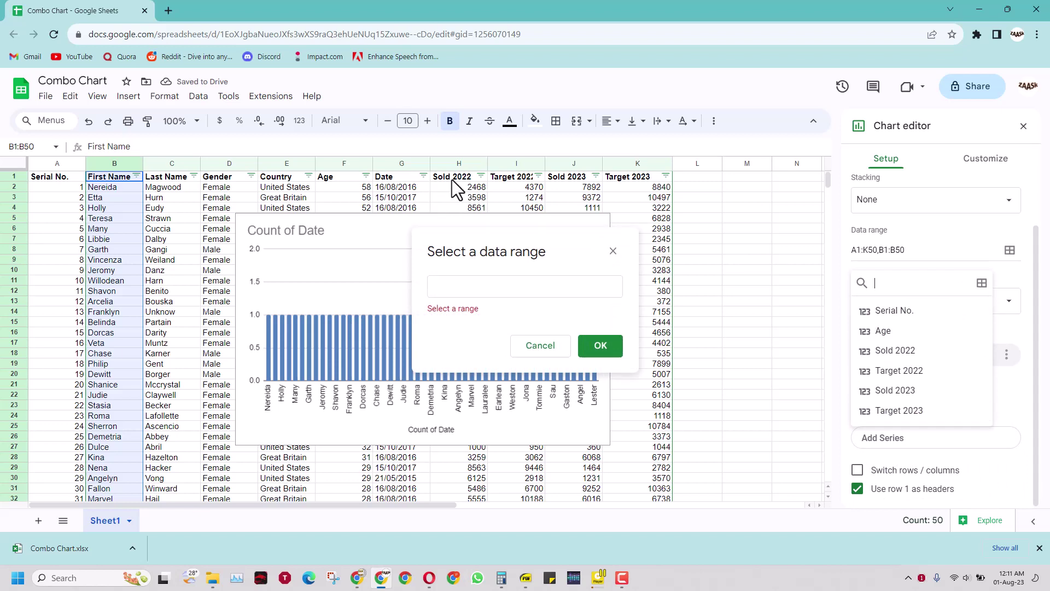
drag(449, 176, 462, 426)
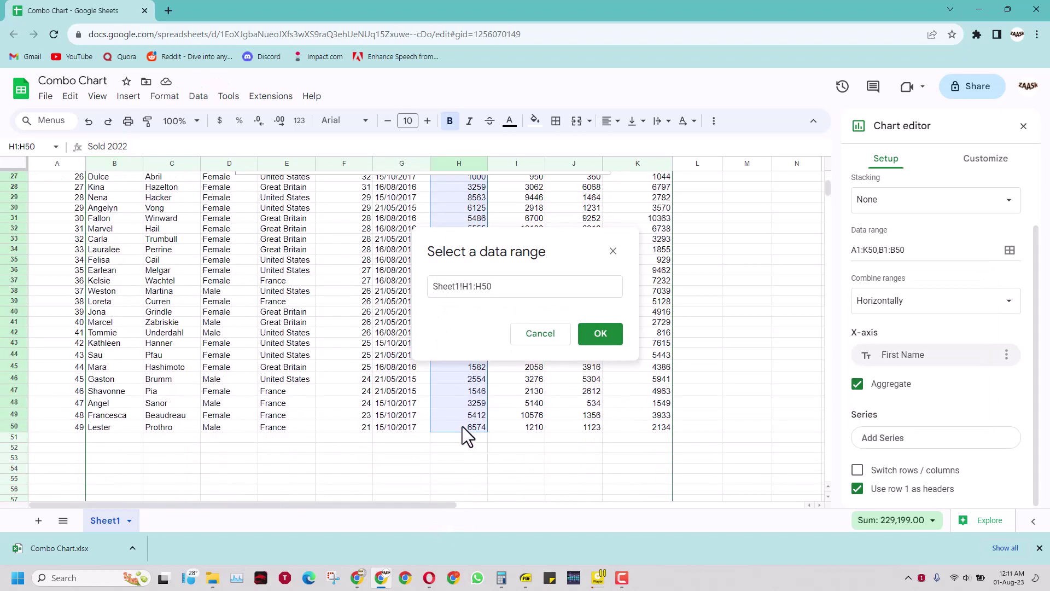
click(600, 337)
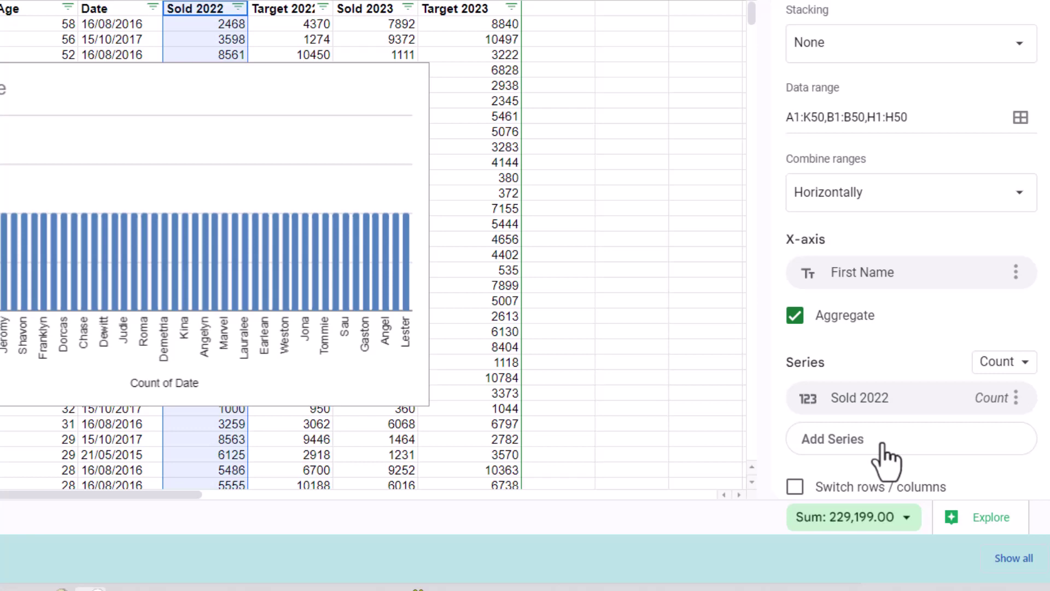
Add Target 2022 as a second series from range I1:I50
click(884, 454)
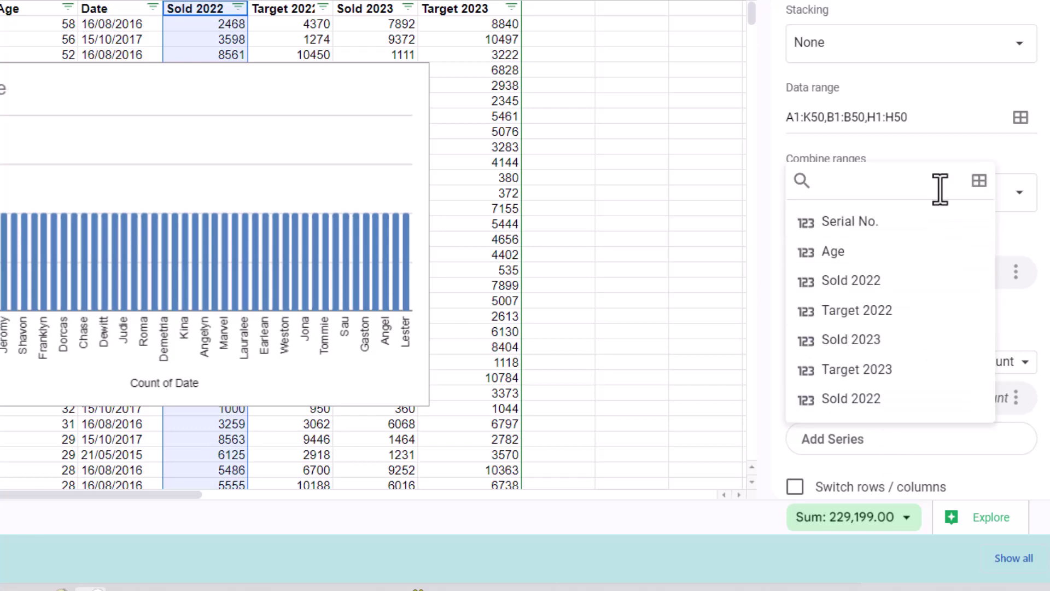
click(979, 187)
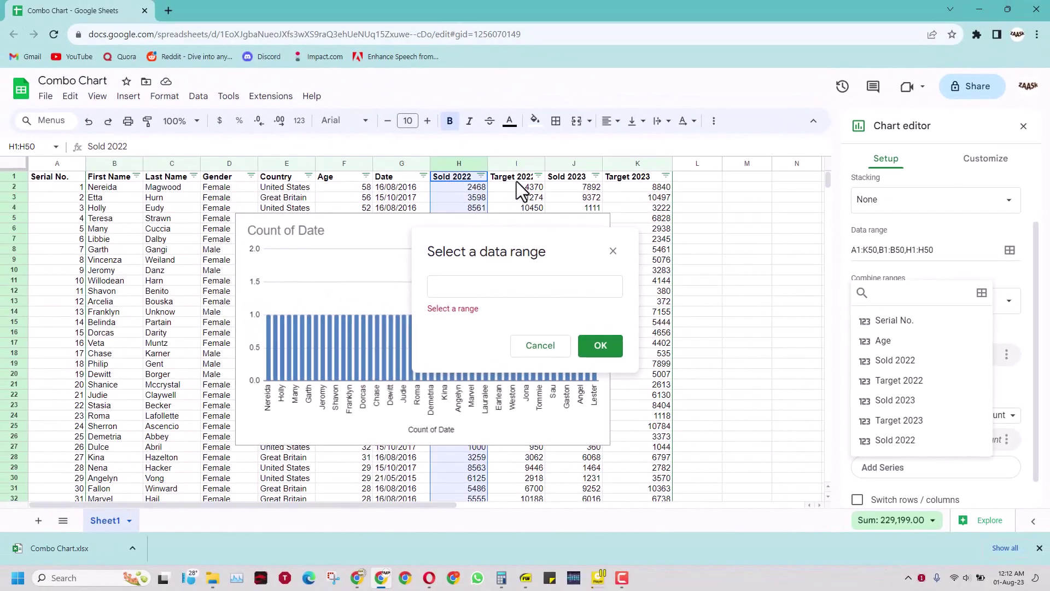
drag(514, 176, 520, 356)
click(600, 334)
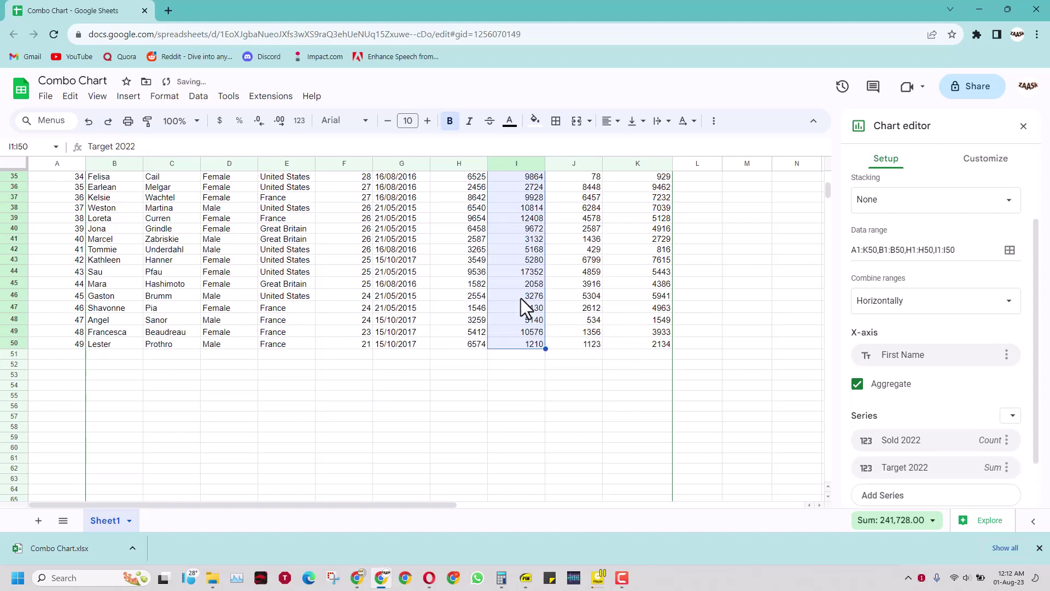
Turn off Aggregate so each employee's values plot separately
scroll(519, 297, up, 5)
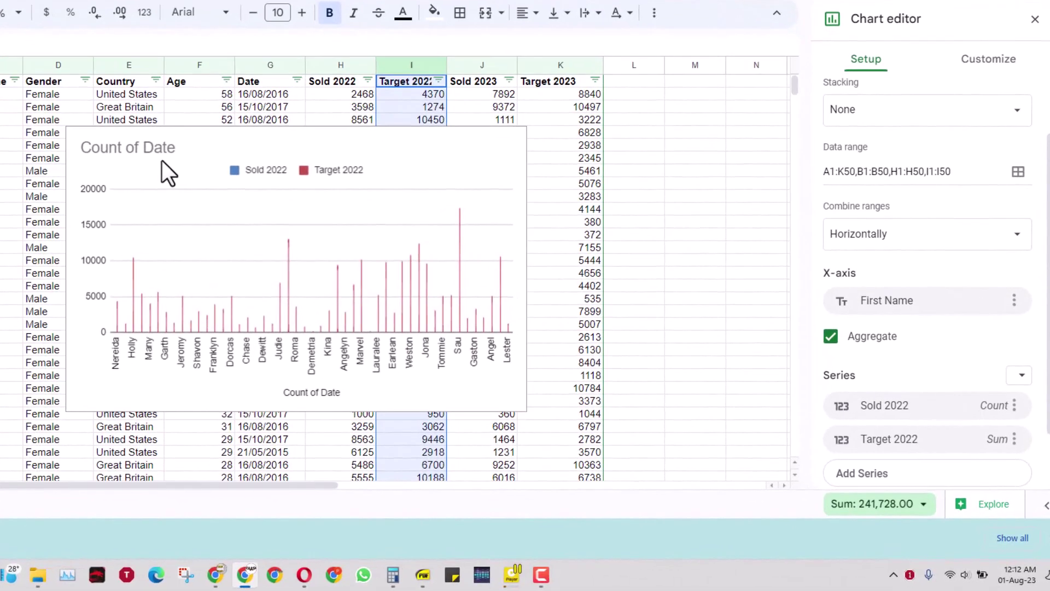
click(861, 339)
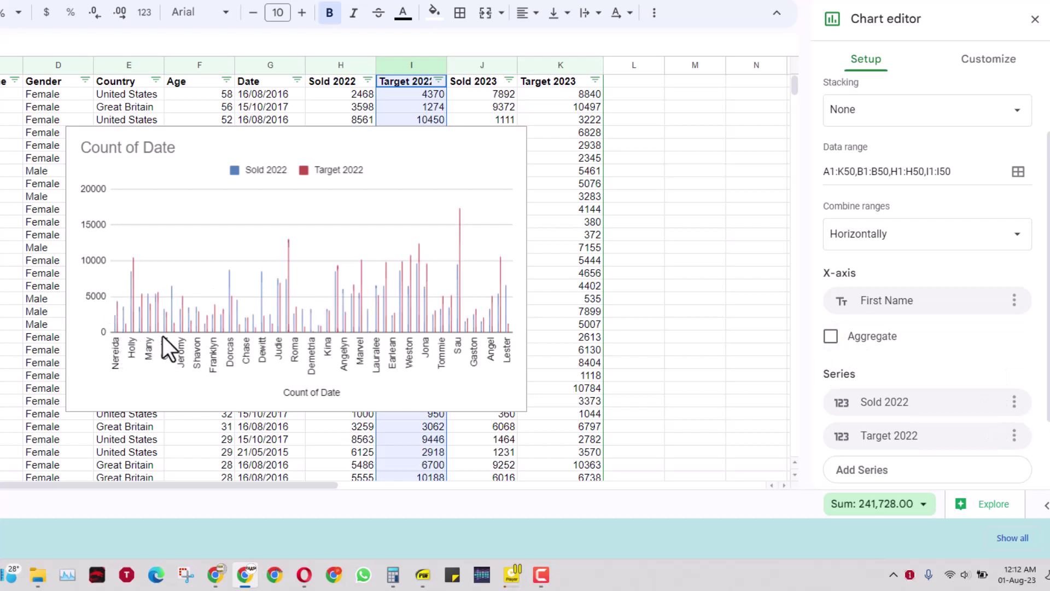
click(172, 168)
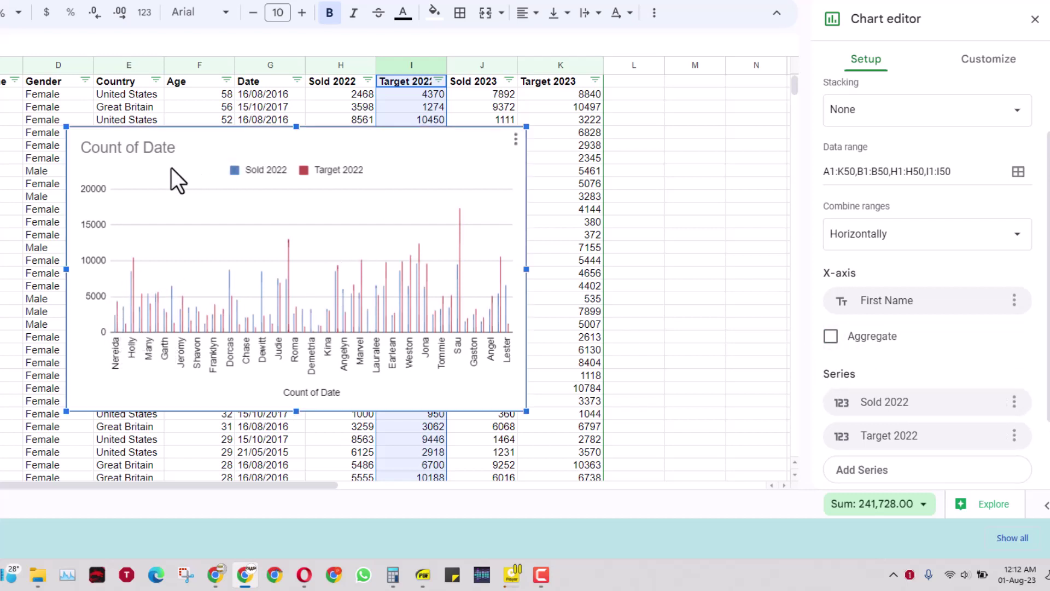
Change the chart title from Count of Date to SALES CHART
click(132, 152)
drag(80, 148, 195, 154)
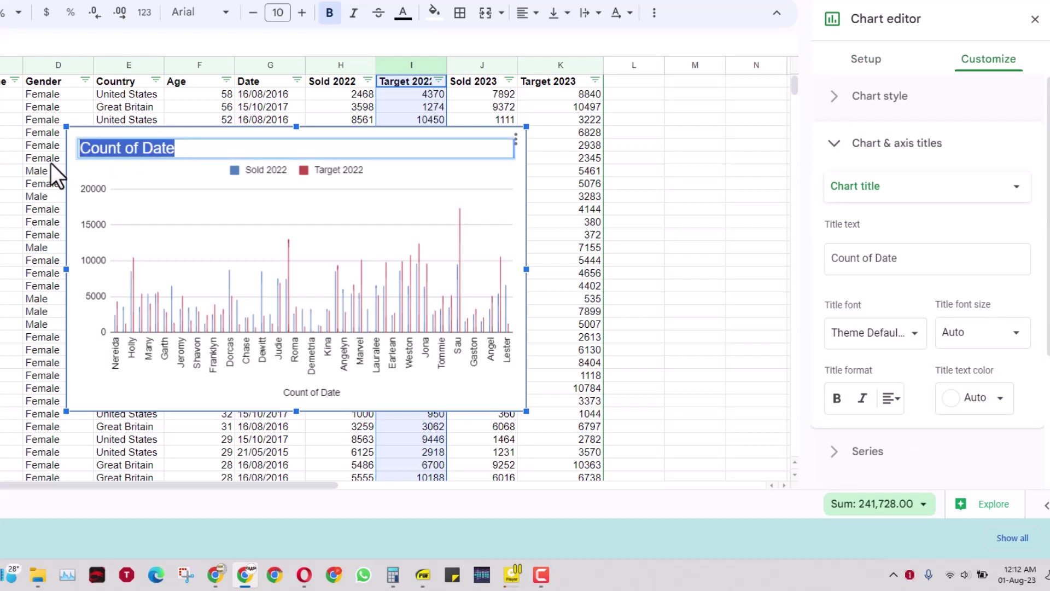
text(SALES D)
key(BackSpace)
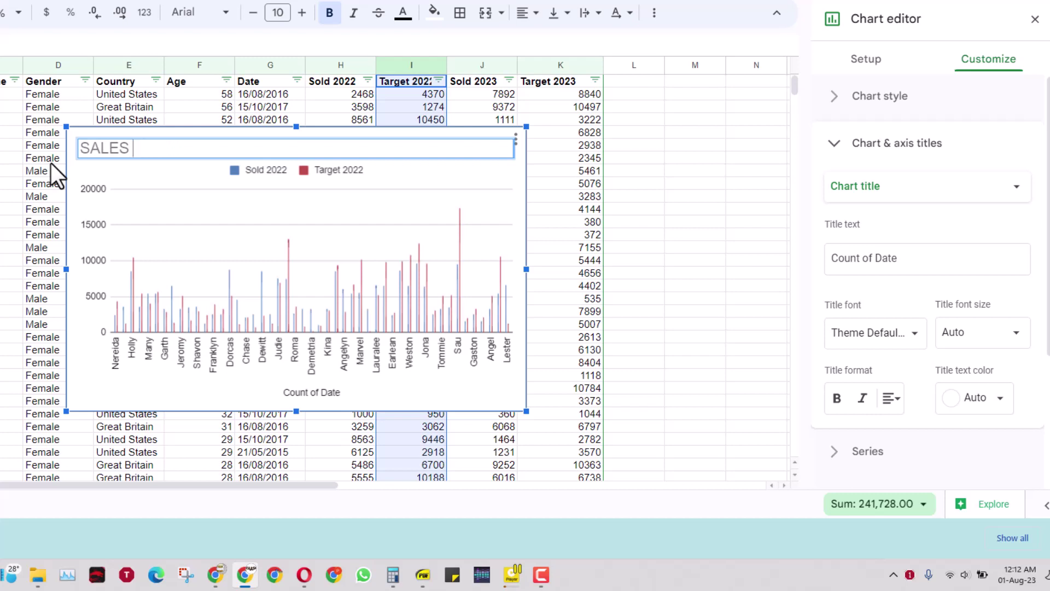
text(CHART)
click(234, 367)
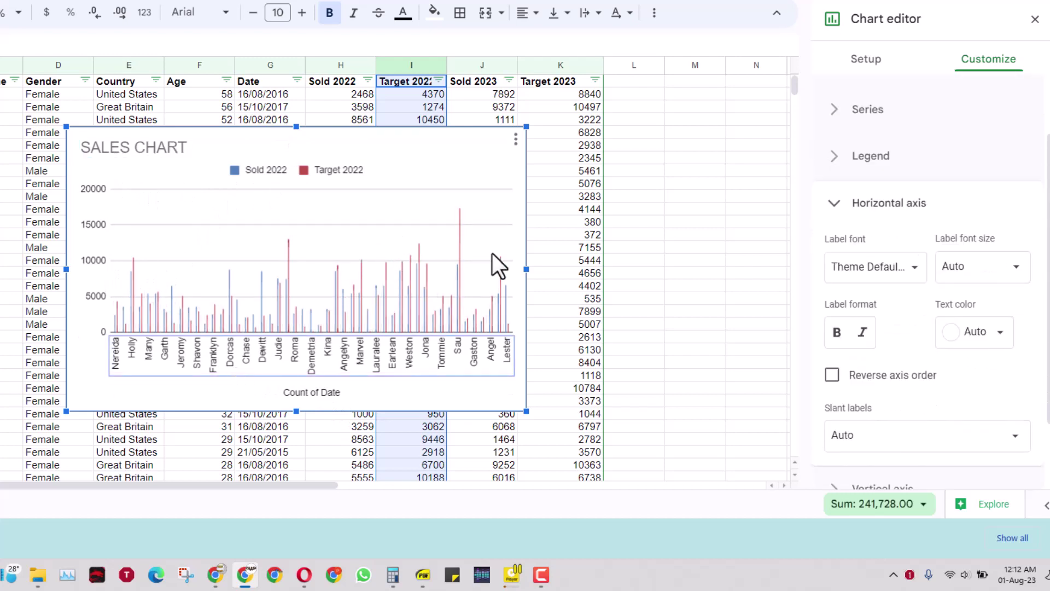
scroll(927, 139, up, 2)
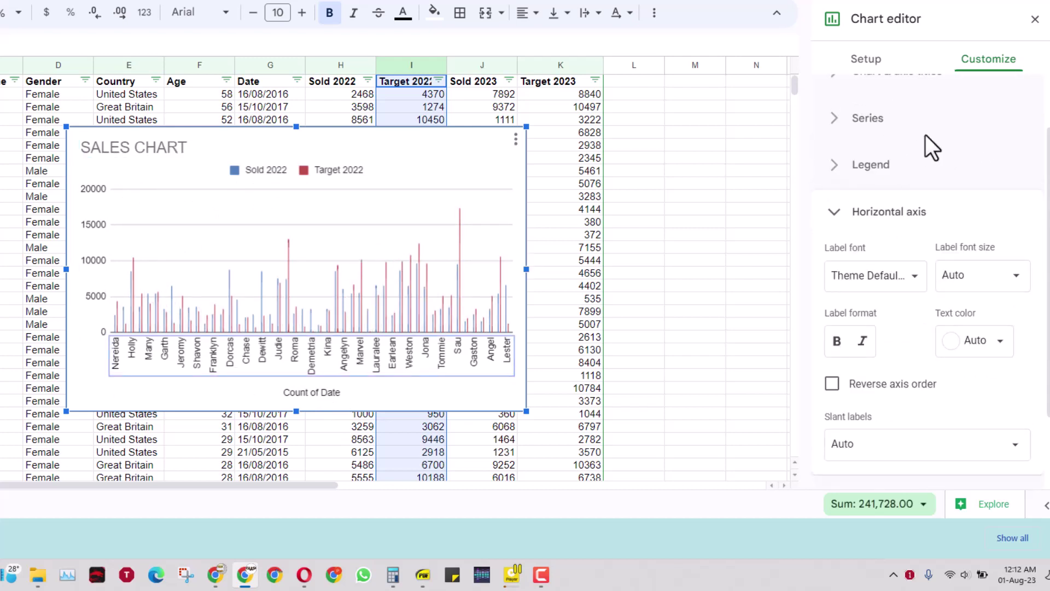
click(863, 60)
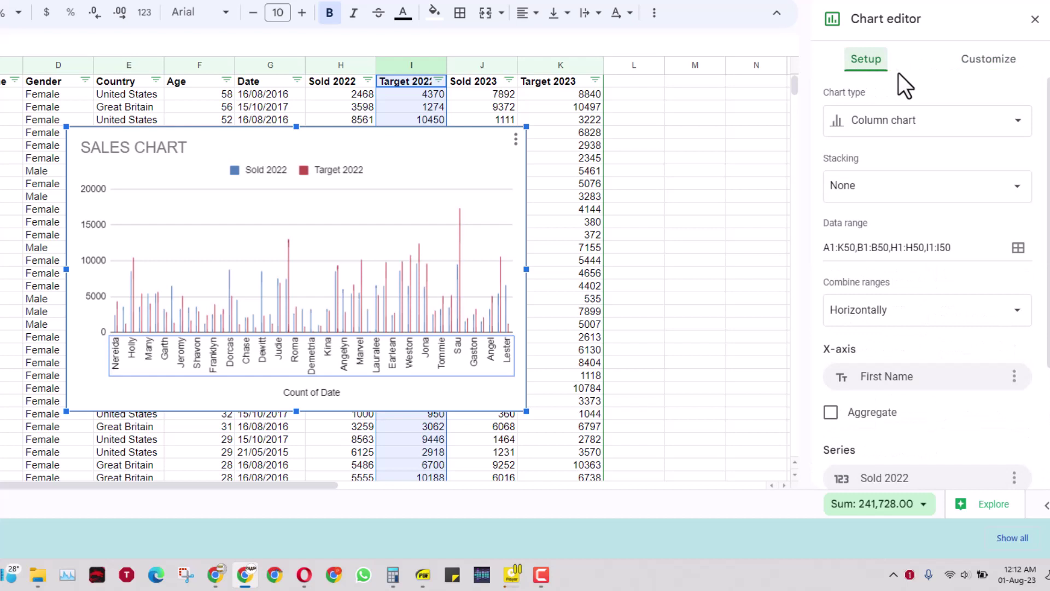
scroll(912, 355, down, 3)
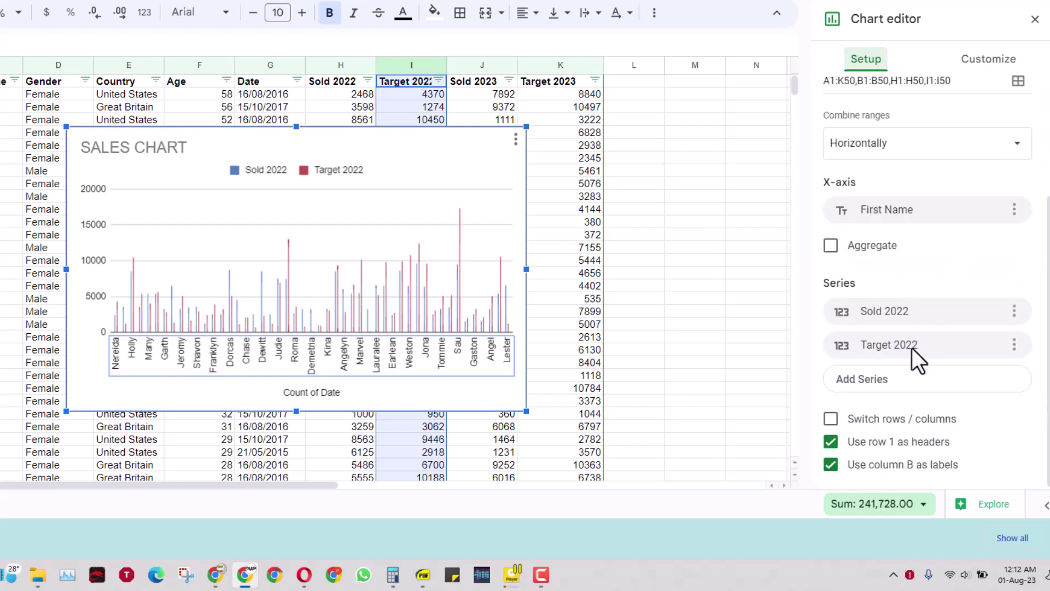
click(871, 443)
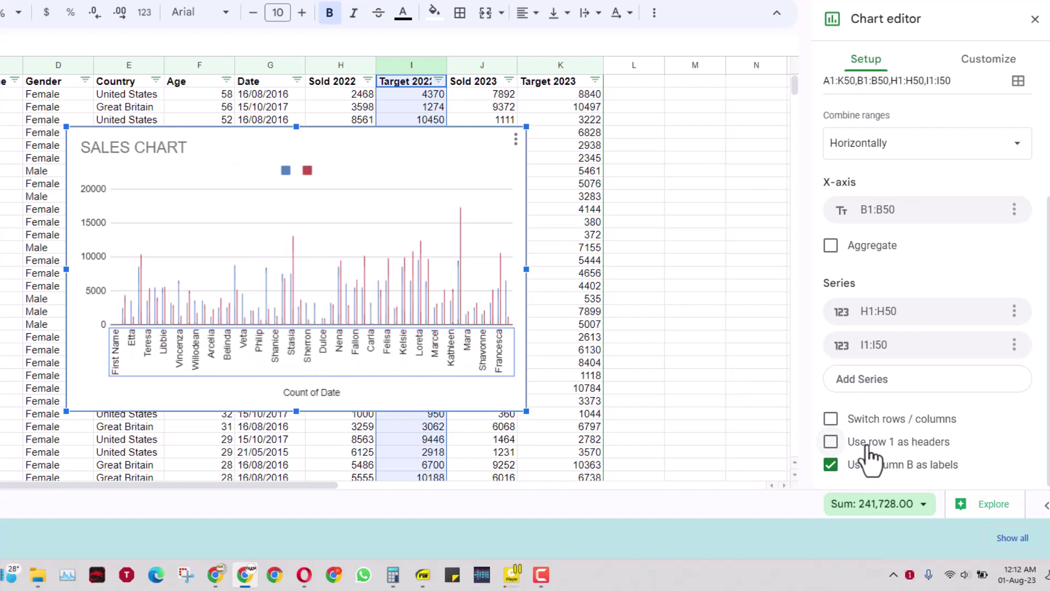
click(868, 444)
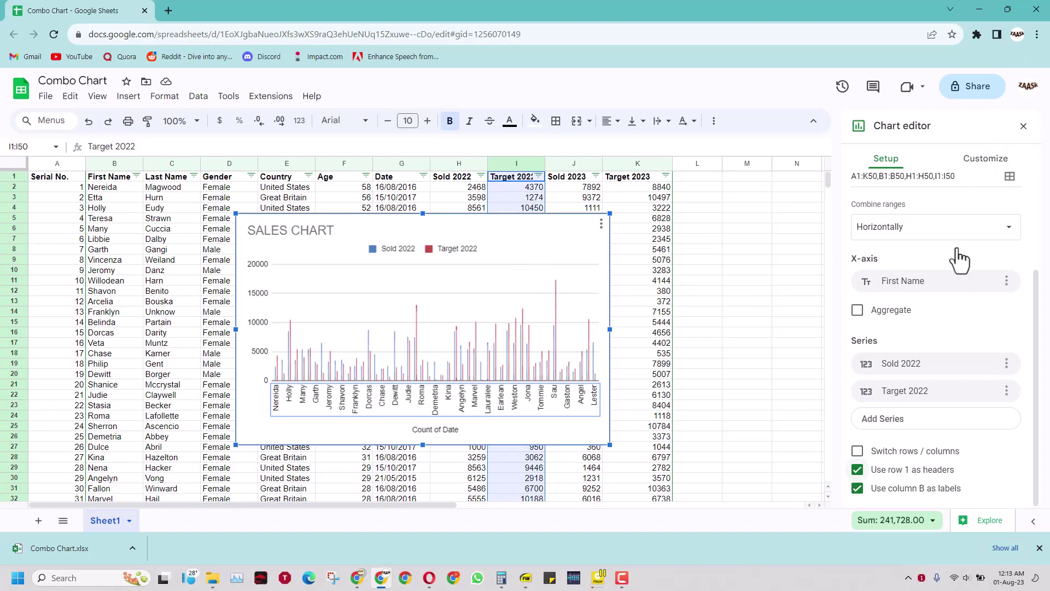
Change the chart type to a combo chart
scroll(956, 260, up, 3)
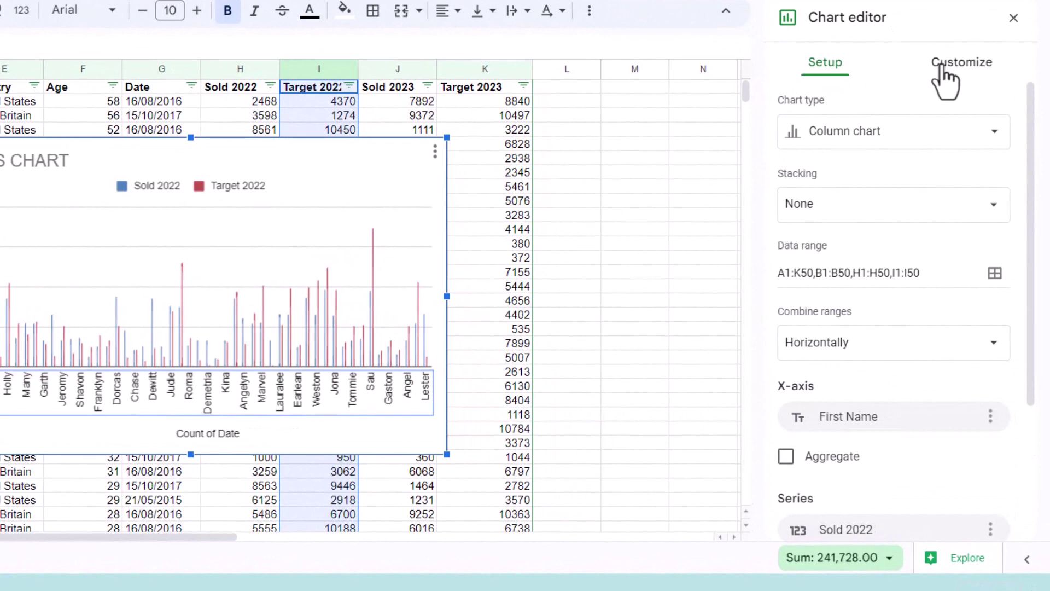
click(940, 63)
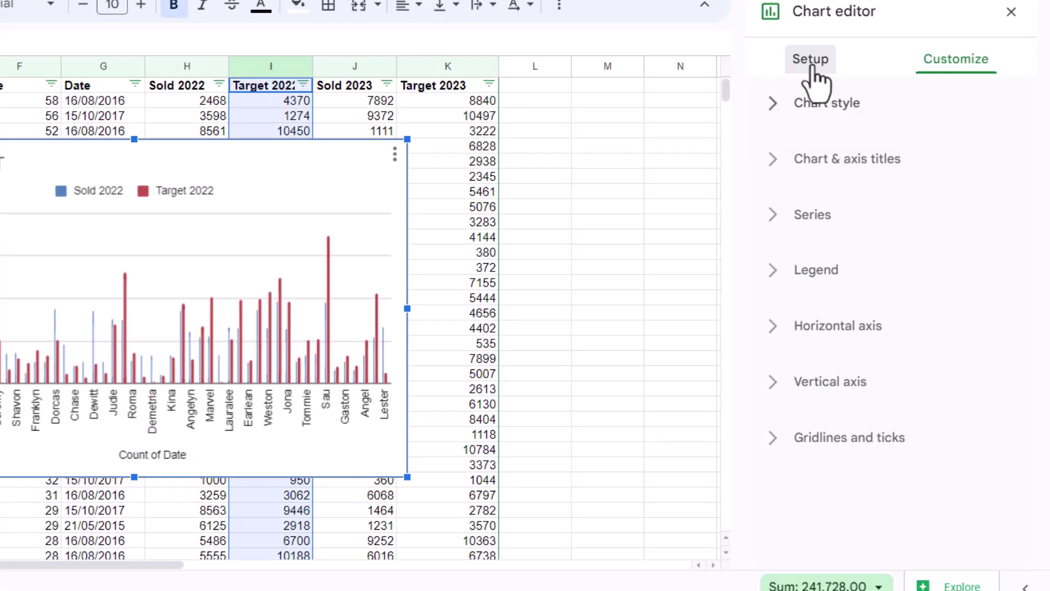
click(825, 62)
click(877, 151)
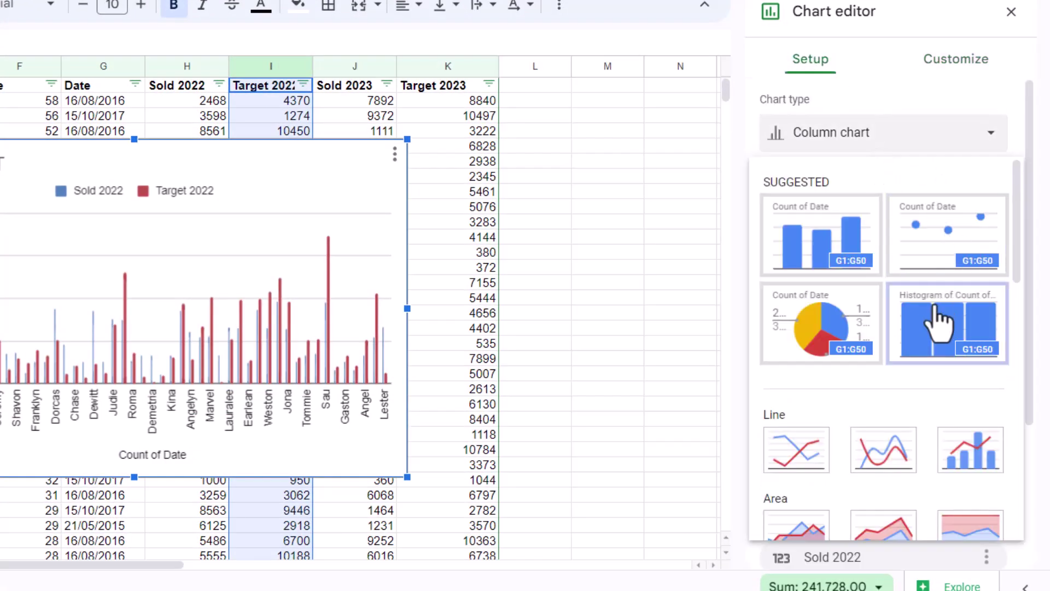
scroll(938, 325, down, 2)
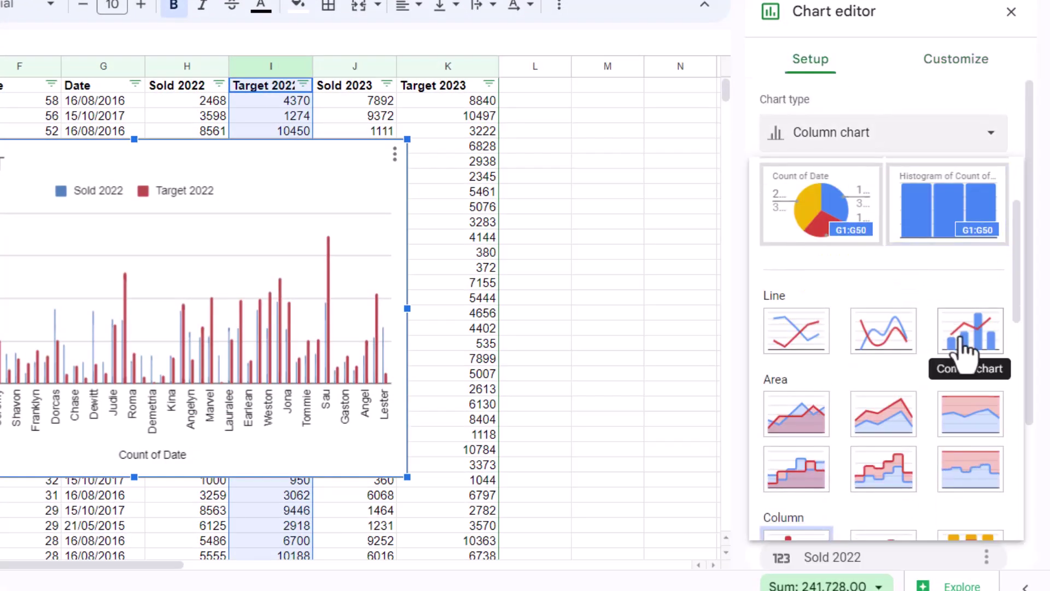
click(965, 350)
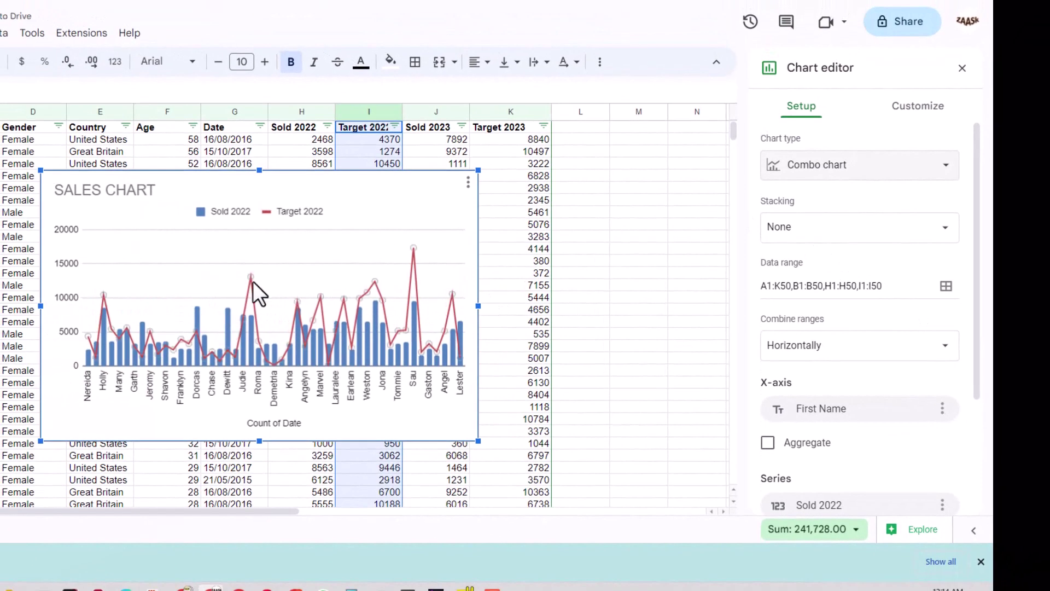
Set the Target 2022 series type to Area in Customize > Series
click(889, 111)
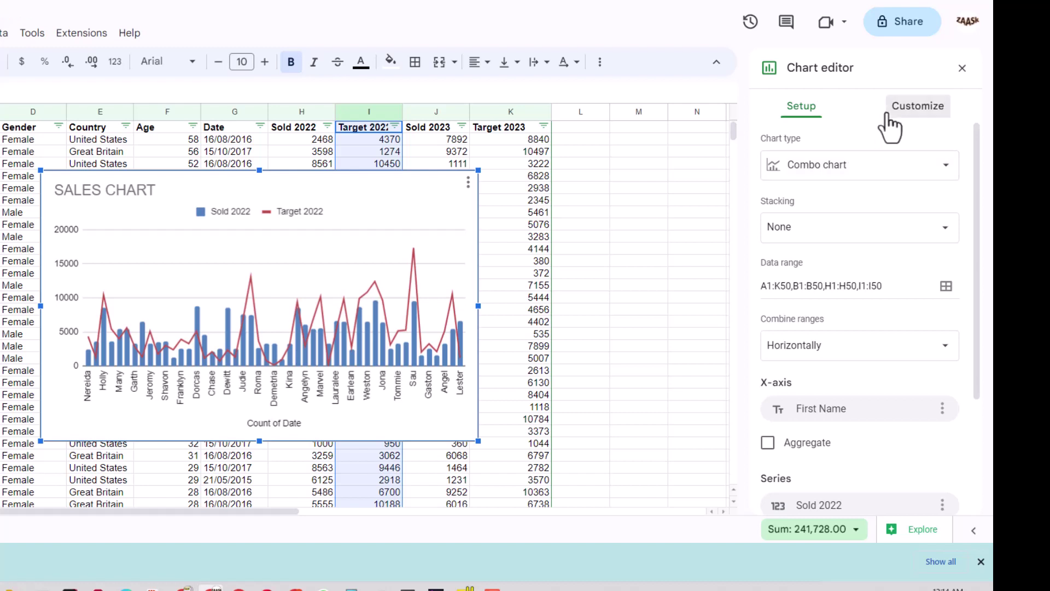
click(815, 231)
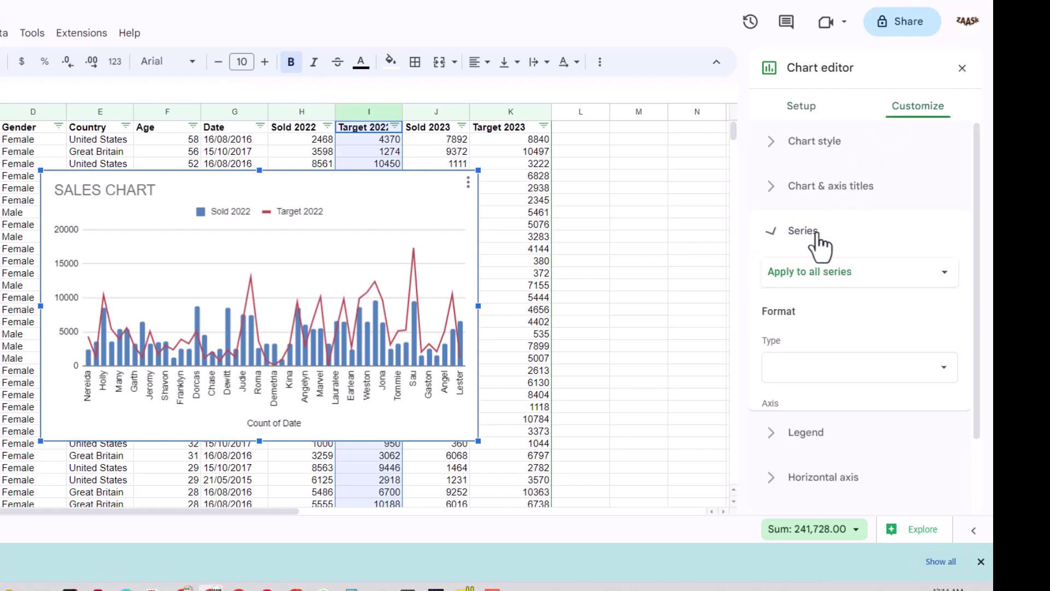
click(854, 280)
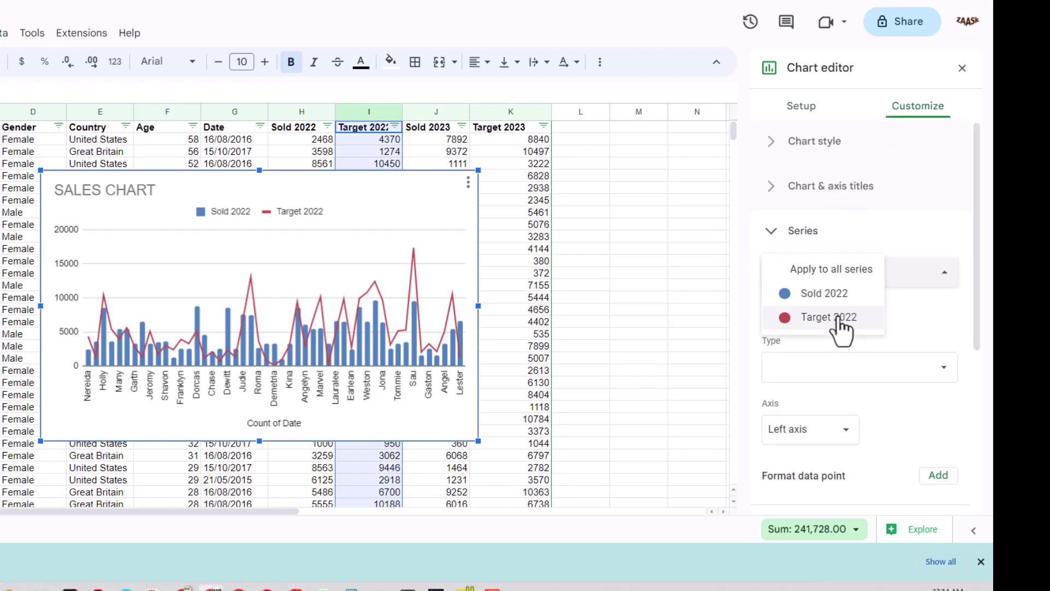
click(835, 320)
scroll(837, 336, down, 3)
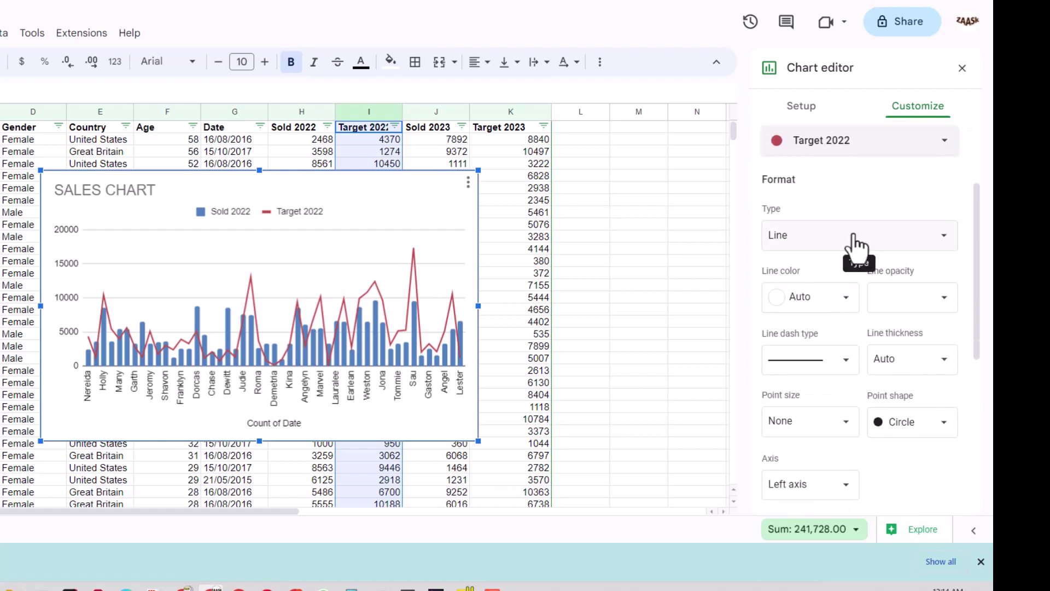
click(854, 241)
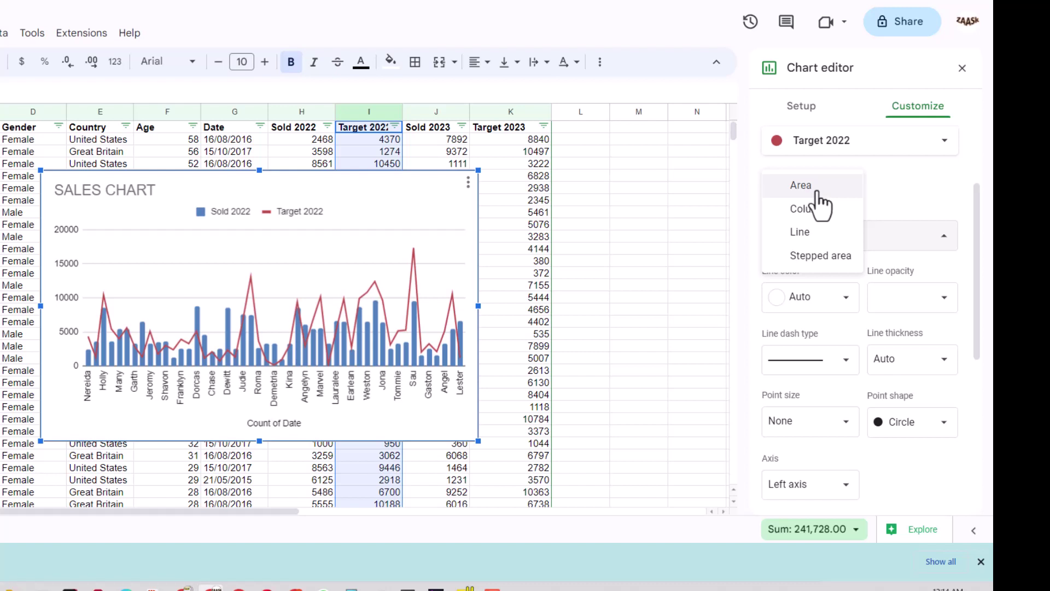
click(818, 189)
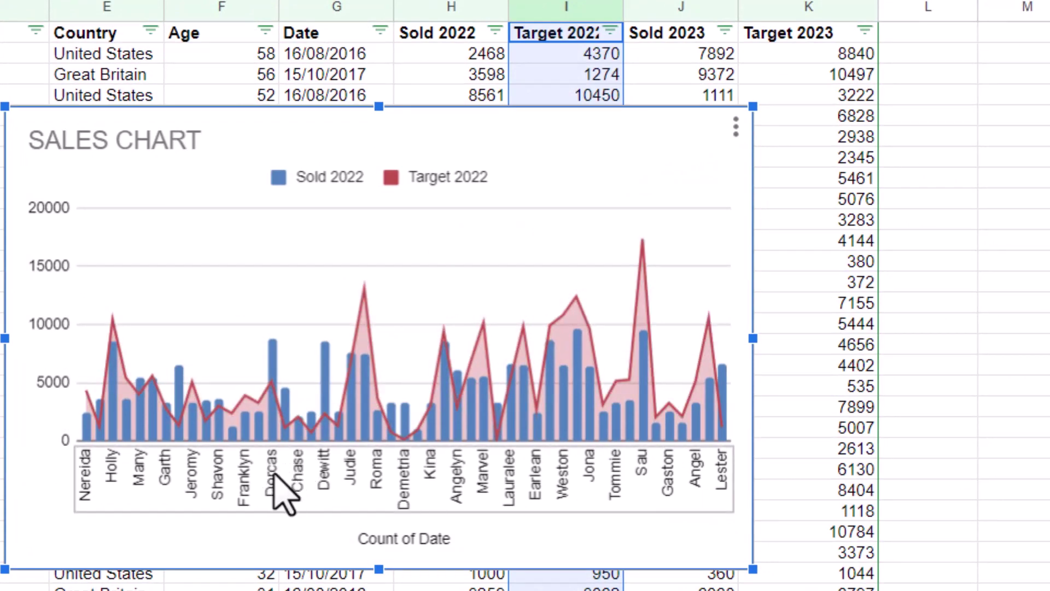
Move the SALES CHART right and up on the sheet
click(265, 406)
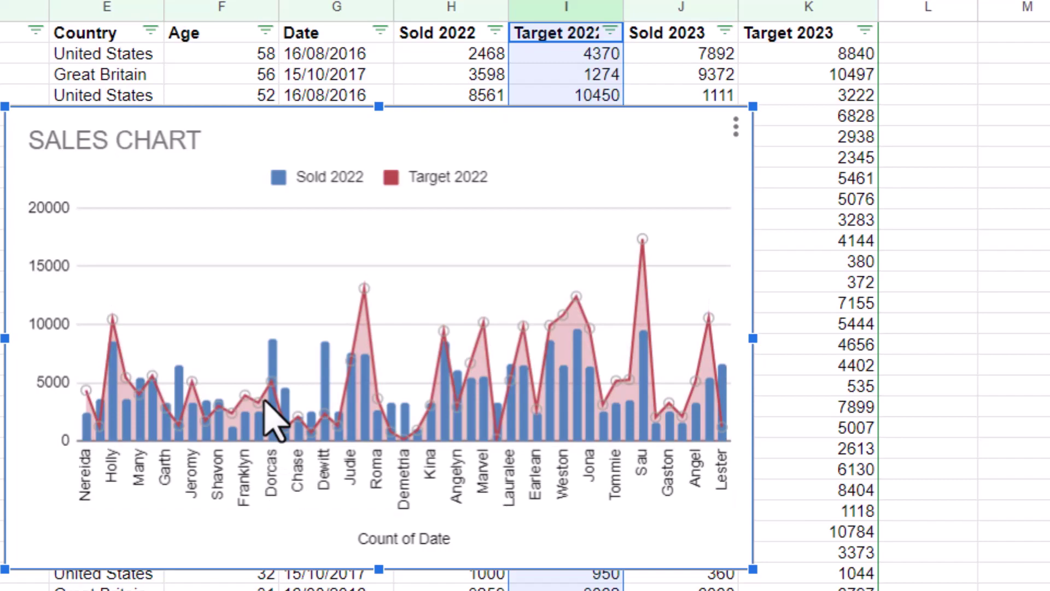
click(277, 382)
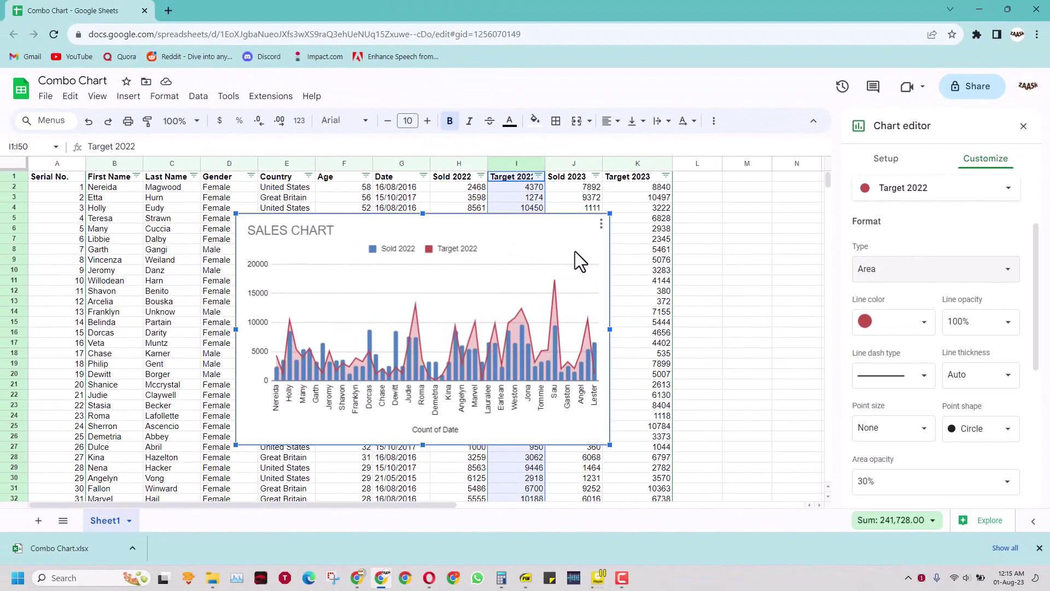
drag(575, 251, 712, 217)
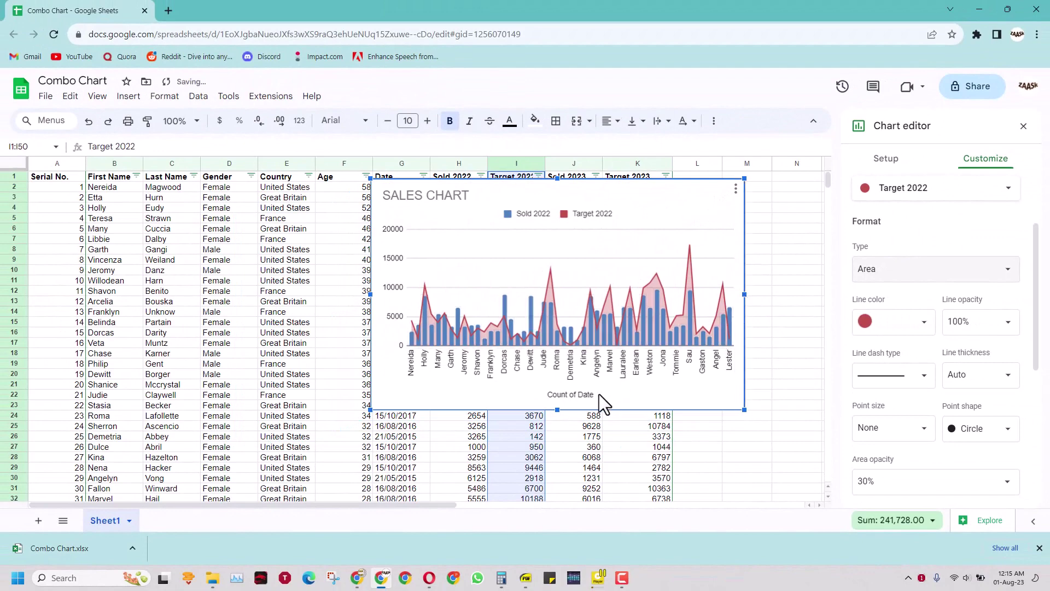
Enter Number of Sales as the vertical axis title in Chart & axis titles
click(388, 261)
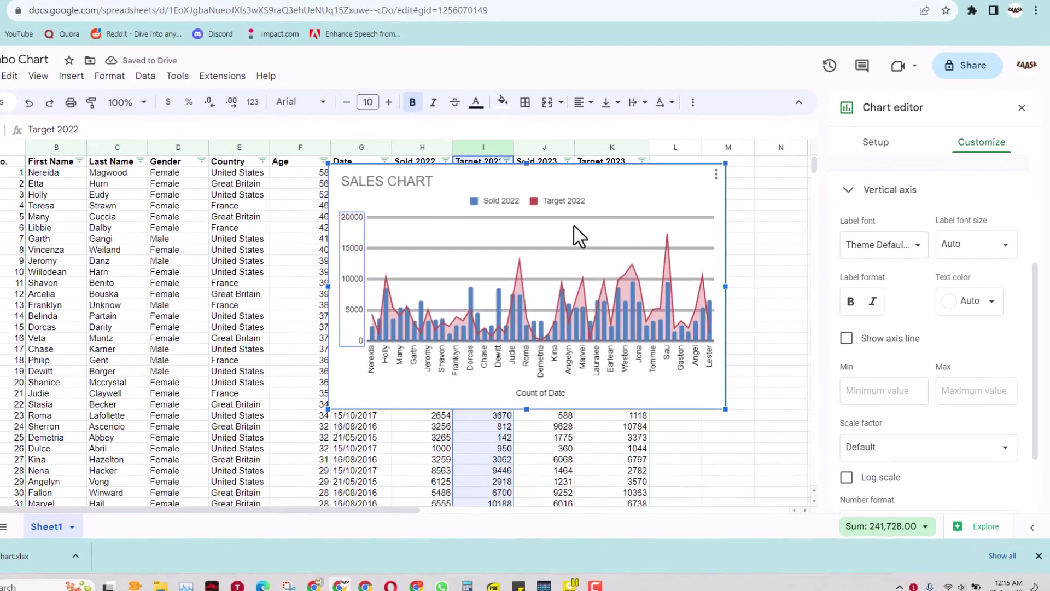
scroll(899, 348, down, 2)
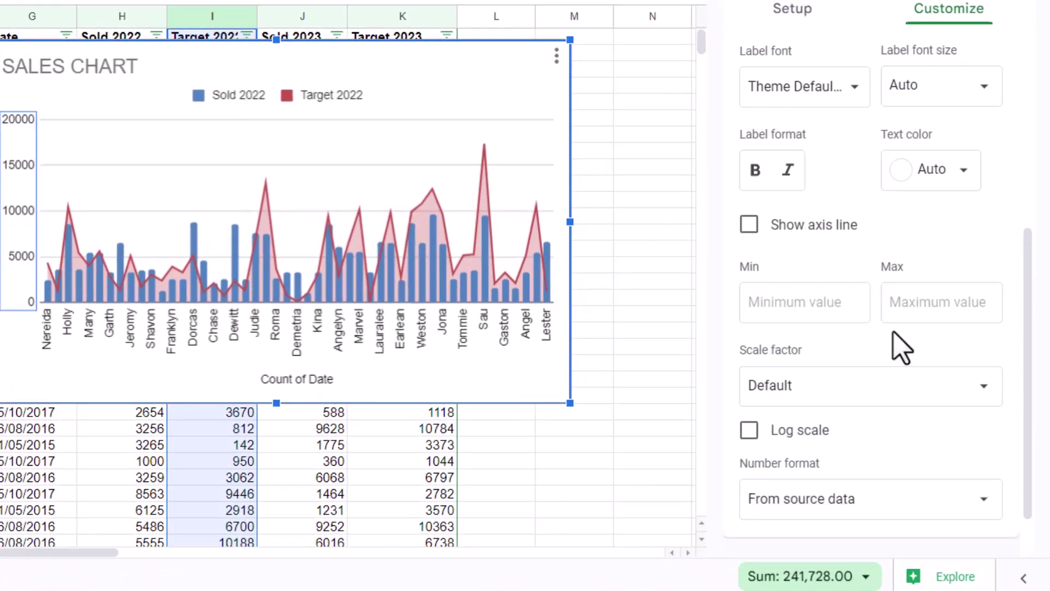
scroll(900, 347, up, 7)
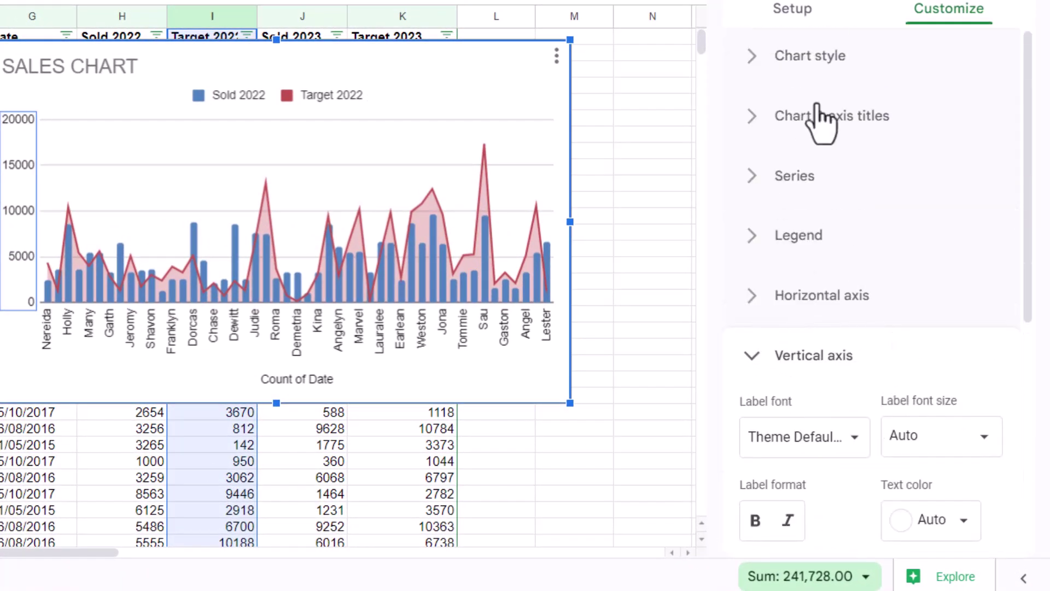
click(802, 123)
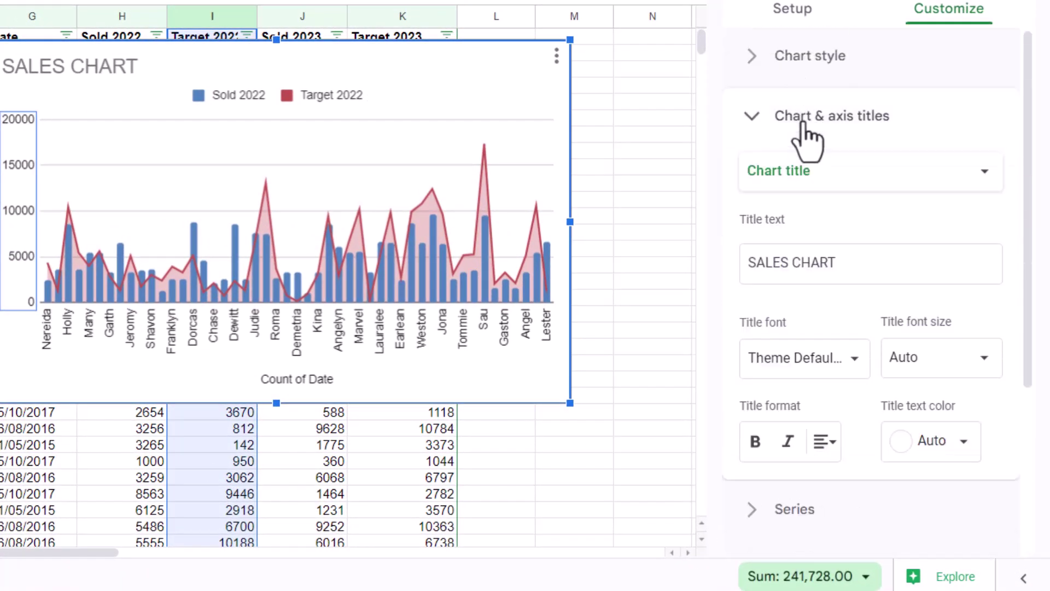
click(854, 174)
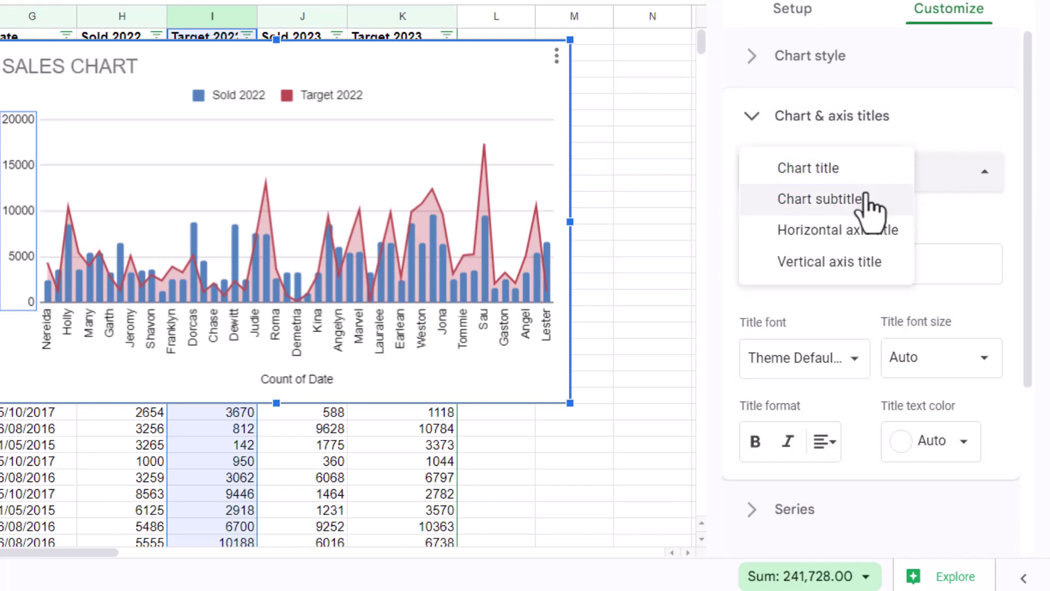
click(843, 264)
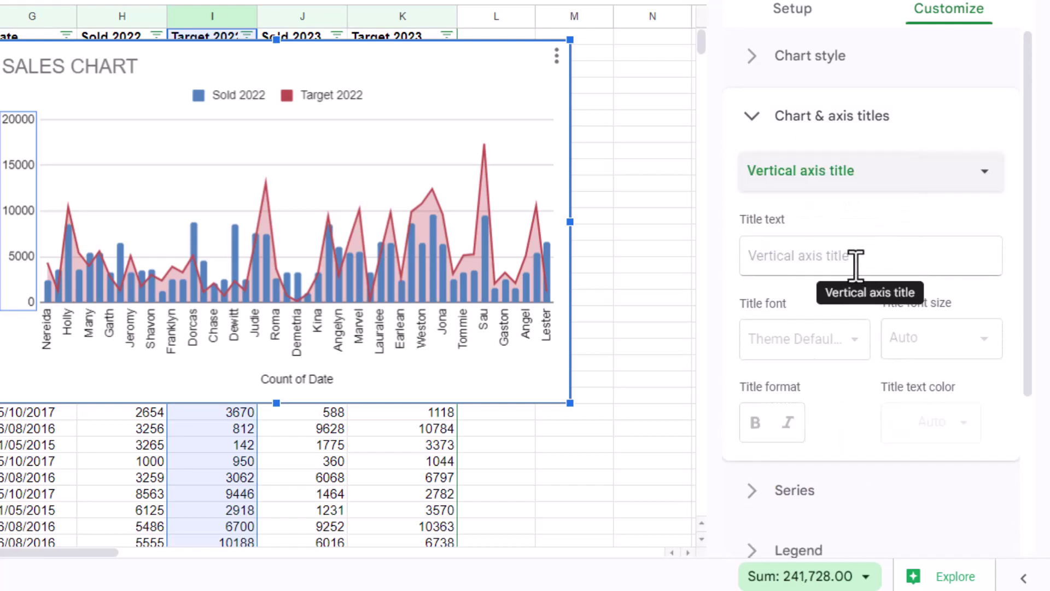
click(849, 265)
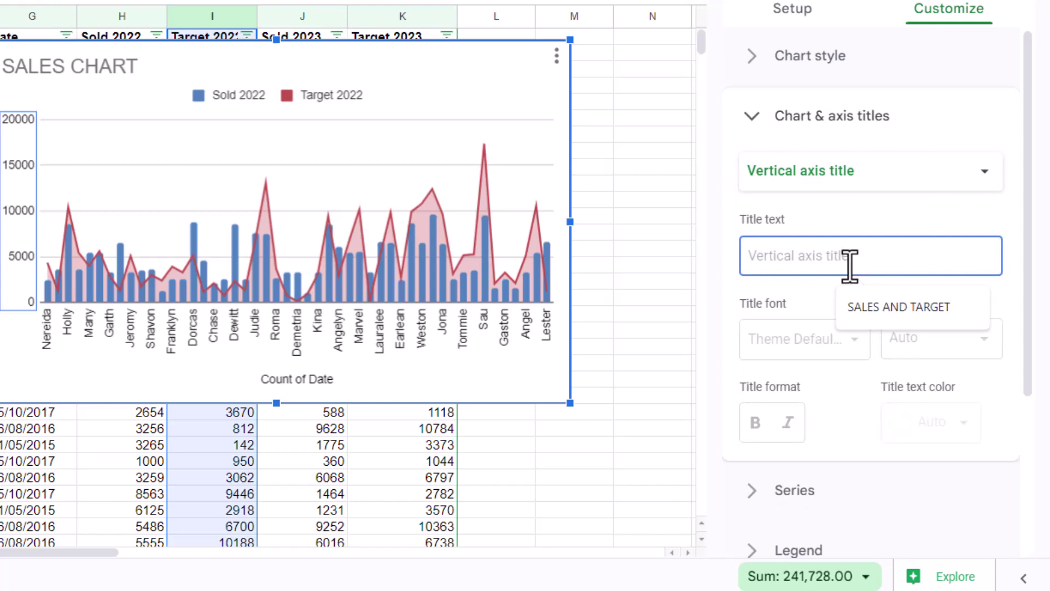
text(n)
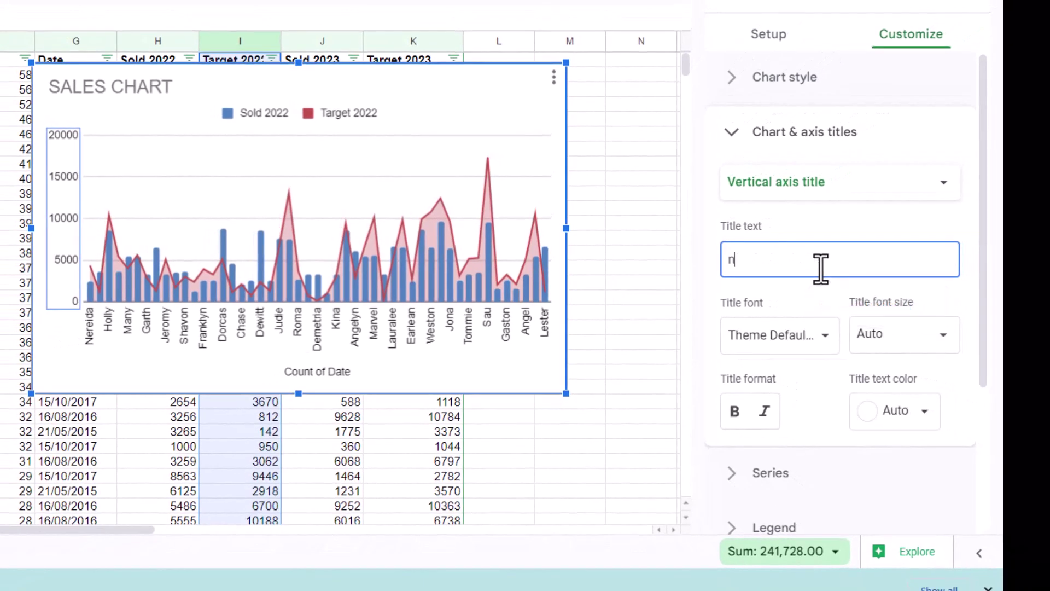
key(BackSpace)
text(Number of Sales)
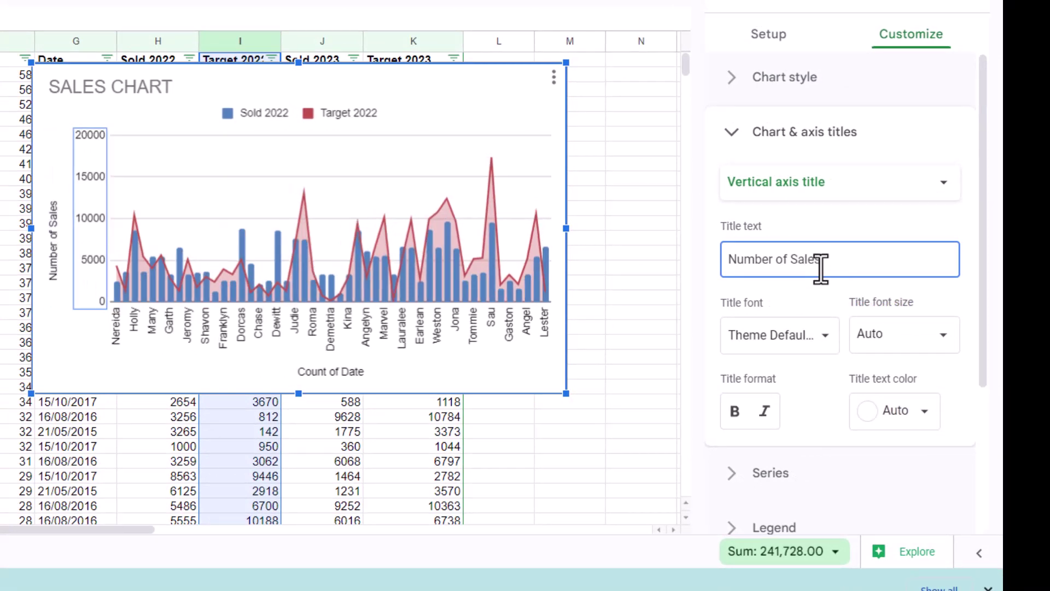
Replace the horizontal axis title Count of Date with Names of Employee
click(739, 155)
click(736, 141)
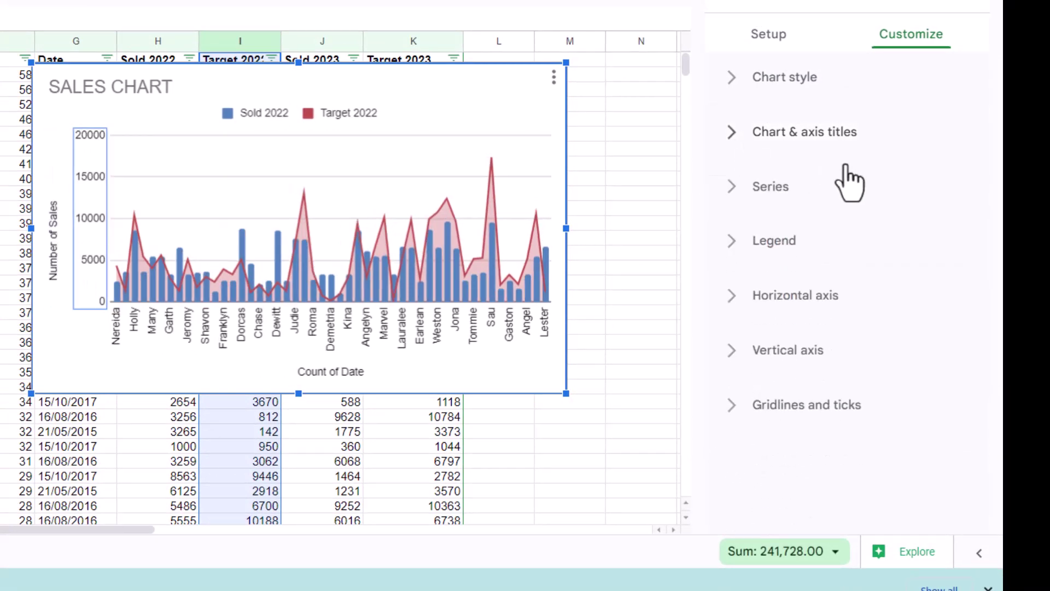
click(766, 140)
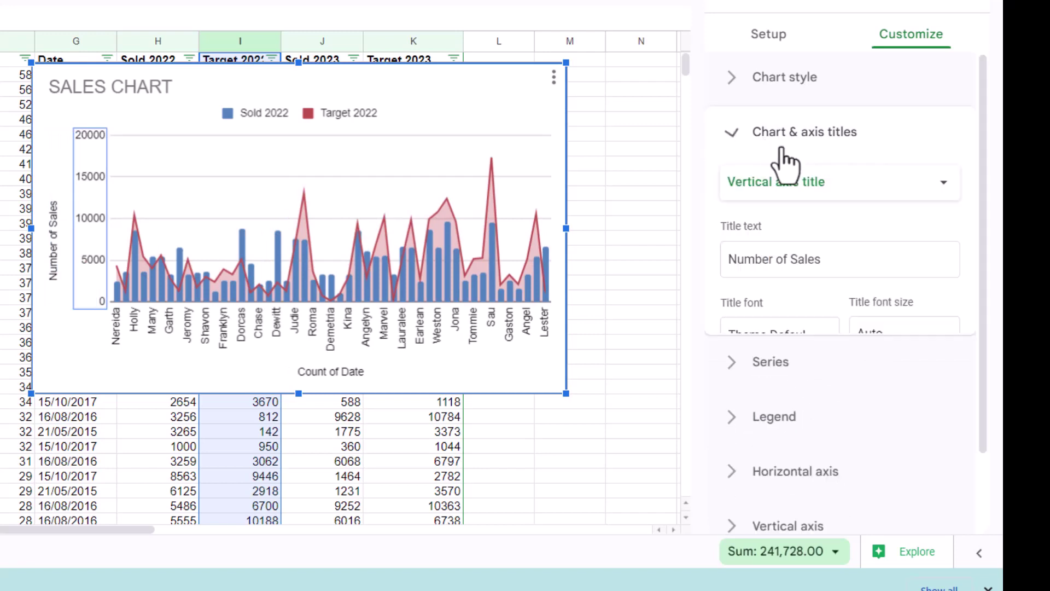
click(824, 206)
click(815, 152)
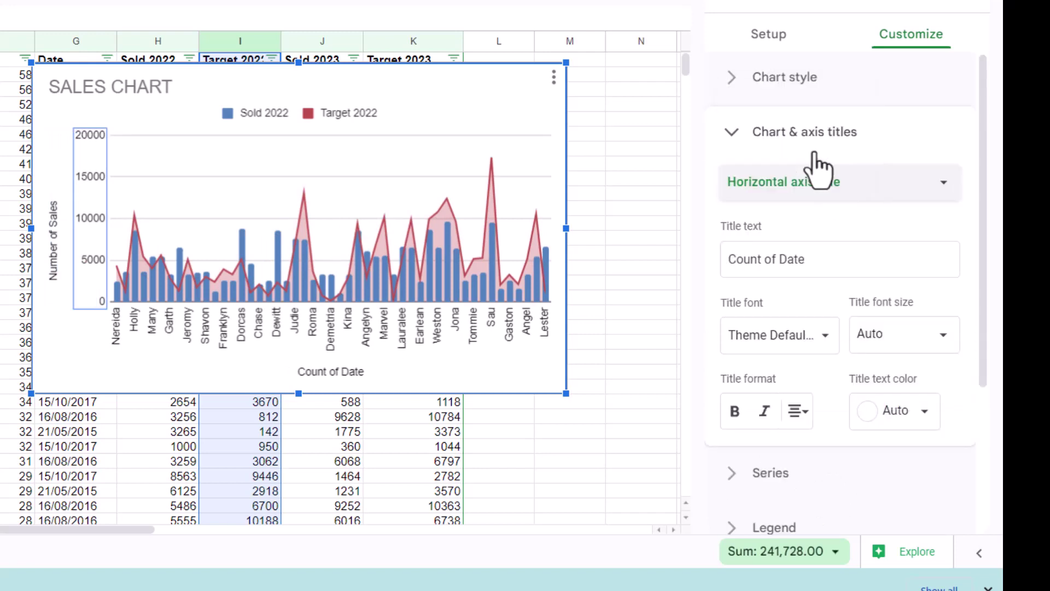
drag(816, 259, 693, 274)
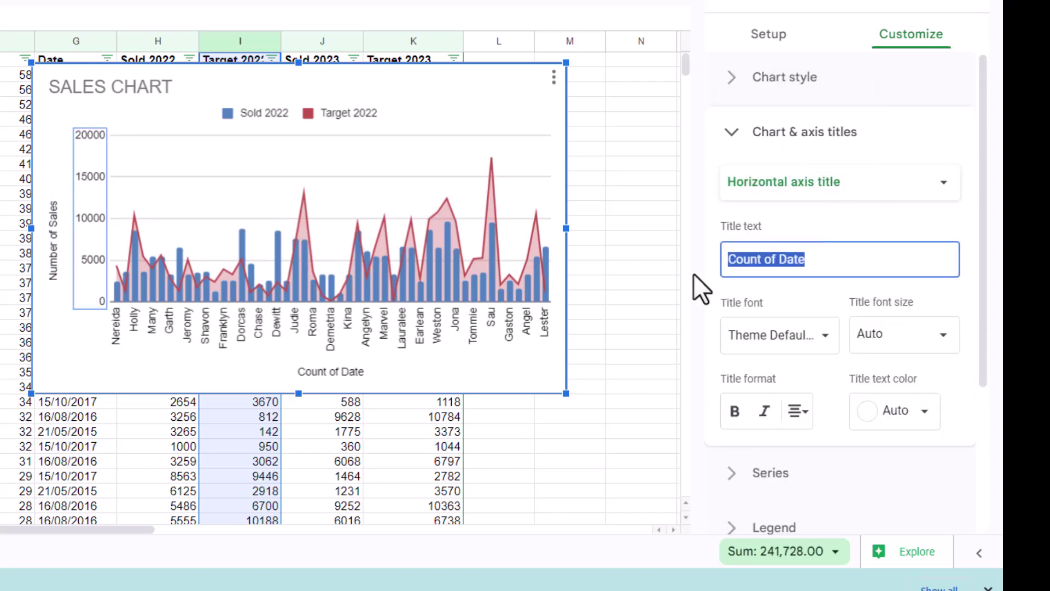
text(Names of Emp)
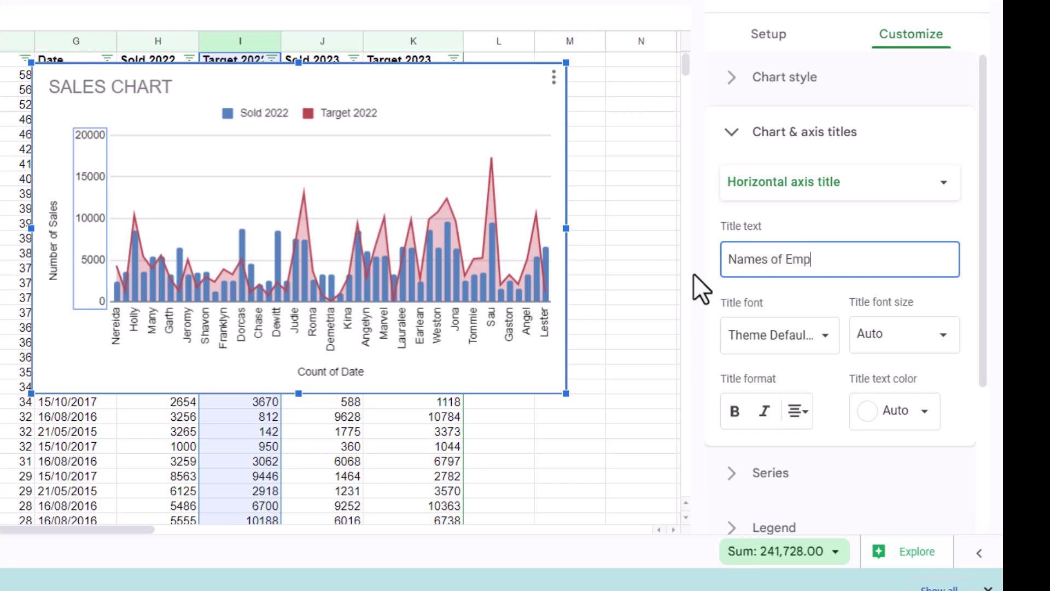
text(loyee)
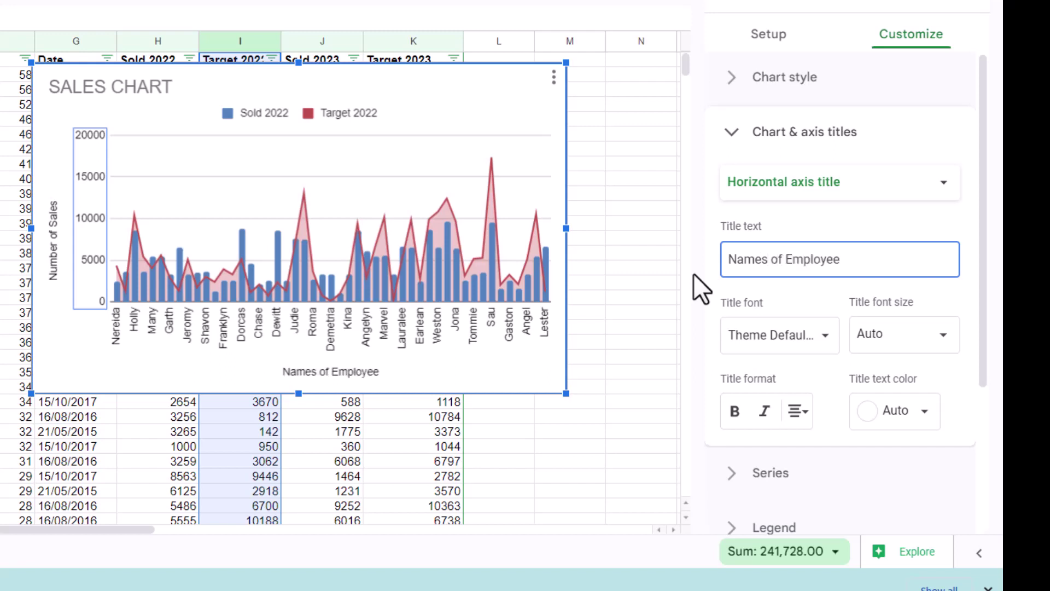
click(487, 117)
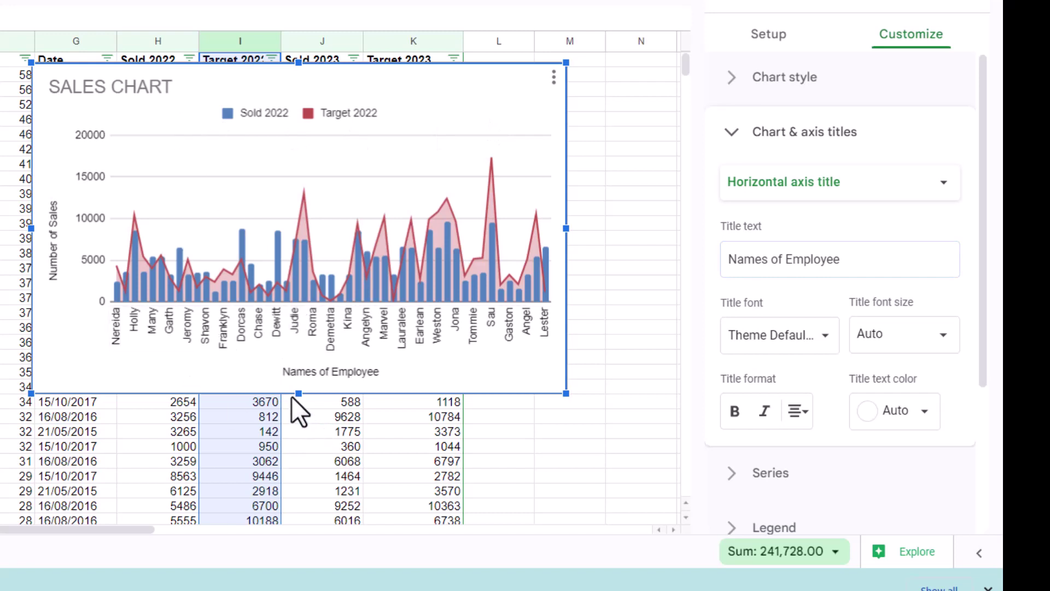
Drag SALES CHART's bottom edge down and left edge outward until all employee names show
drag(297, 393, 291, 487)
drag(29, 270, 170, 310)
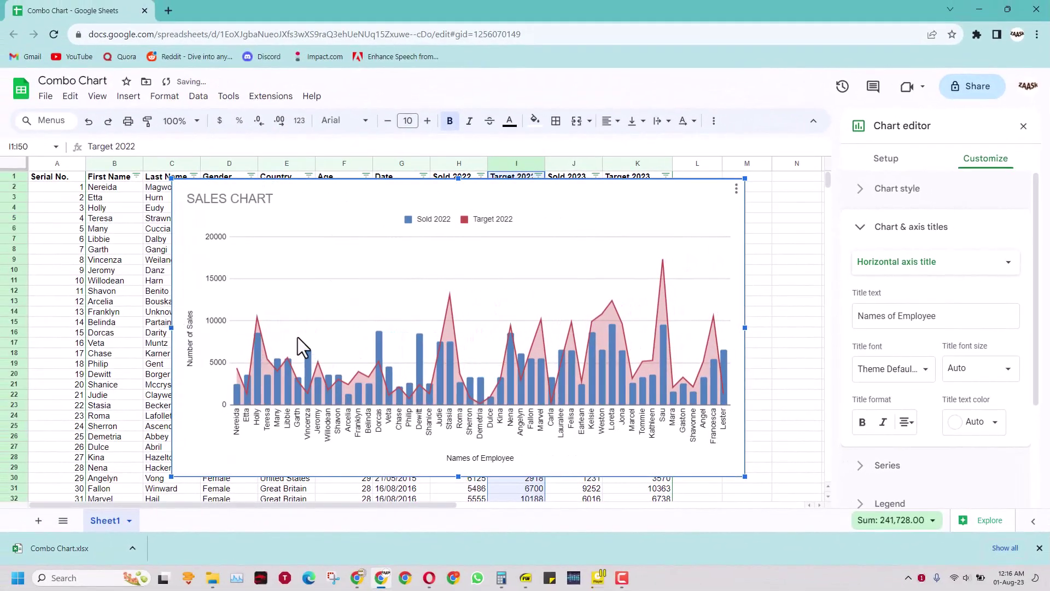